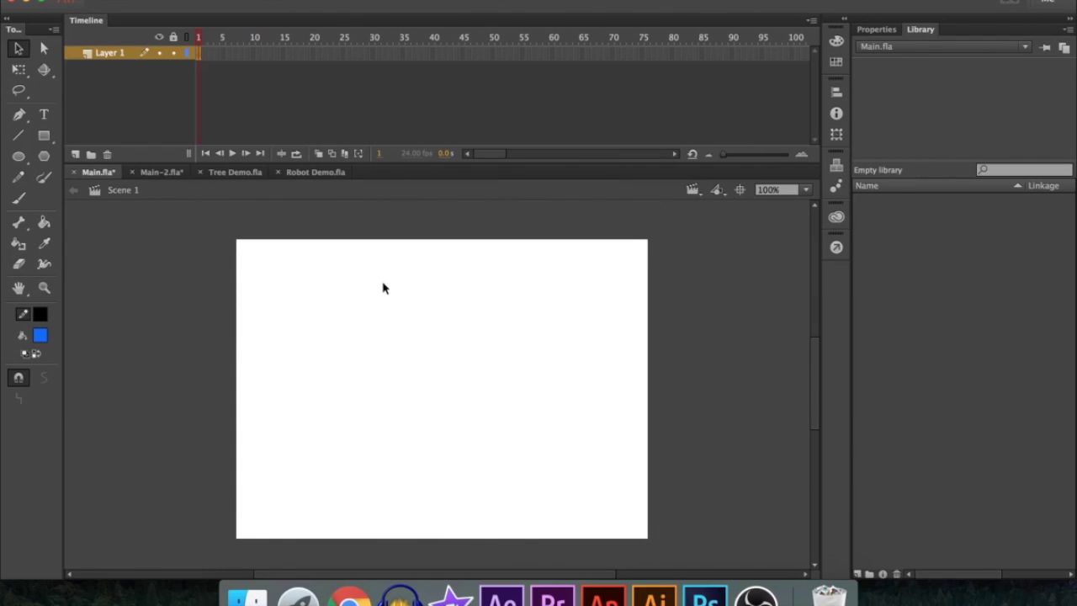
Draw a blue star in the centre of the stage with the PolyStar tool.
left_click(43, 156)
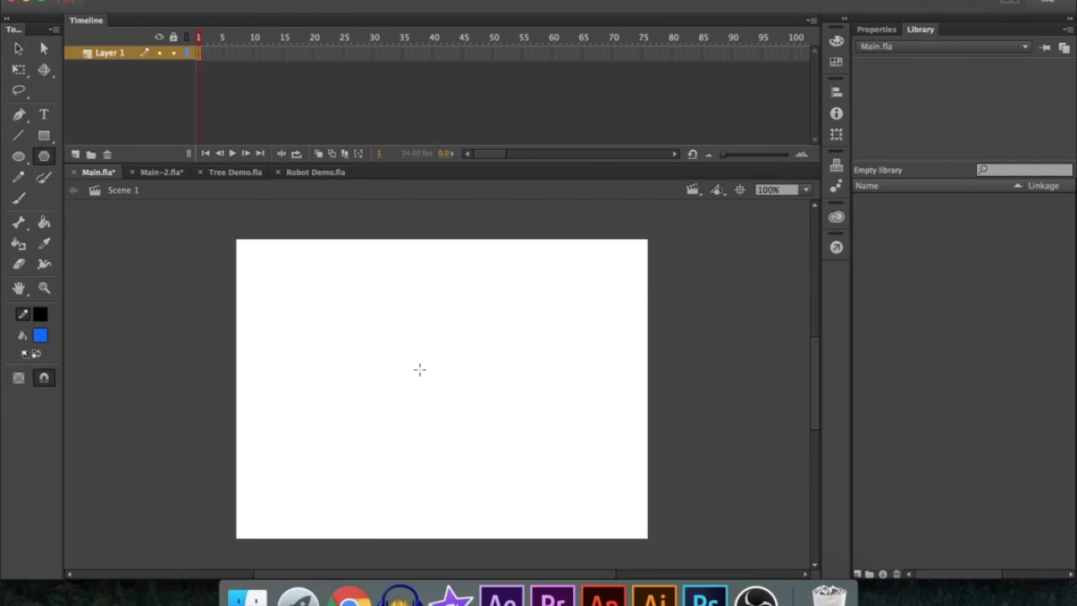
left_click_drag(420, 369, 423, 444)
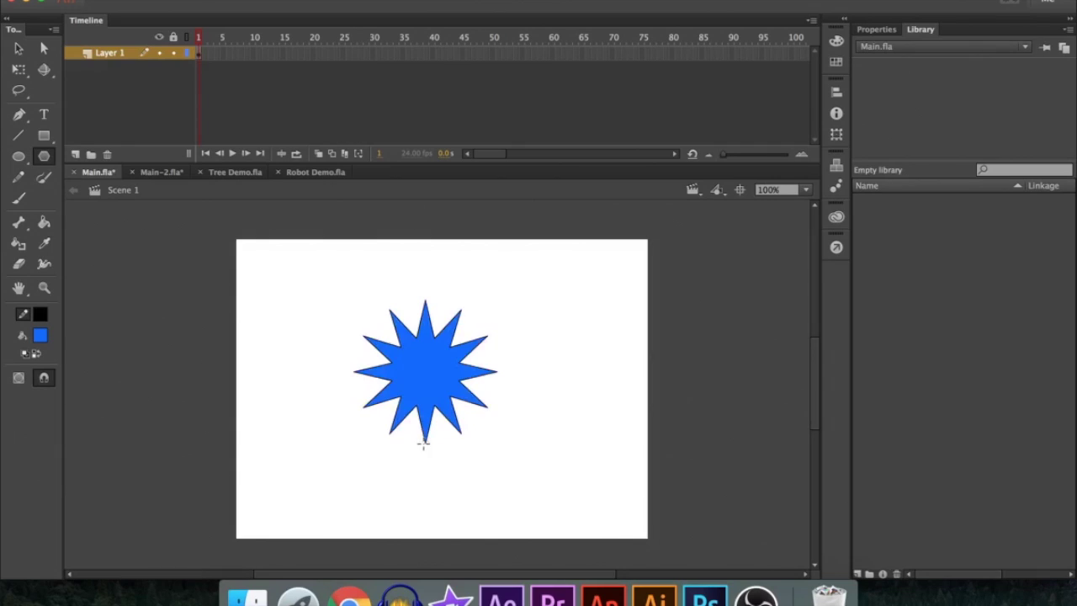
key("v")
Convert the whole star into a Graphic symbol named Star.
double_click(433, 388)
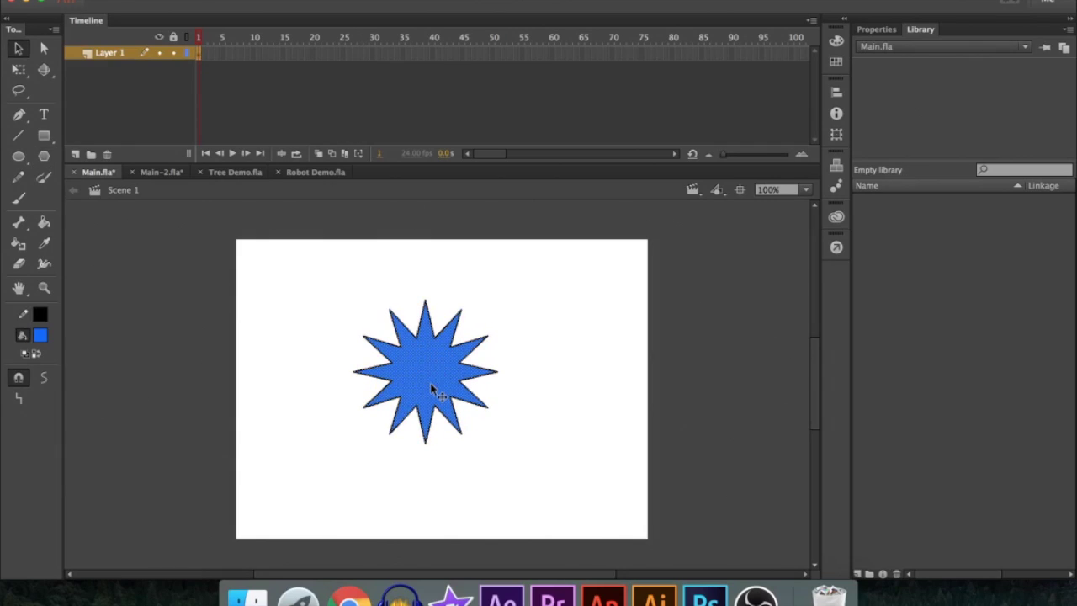
right_click(425, 363)
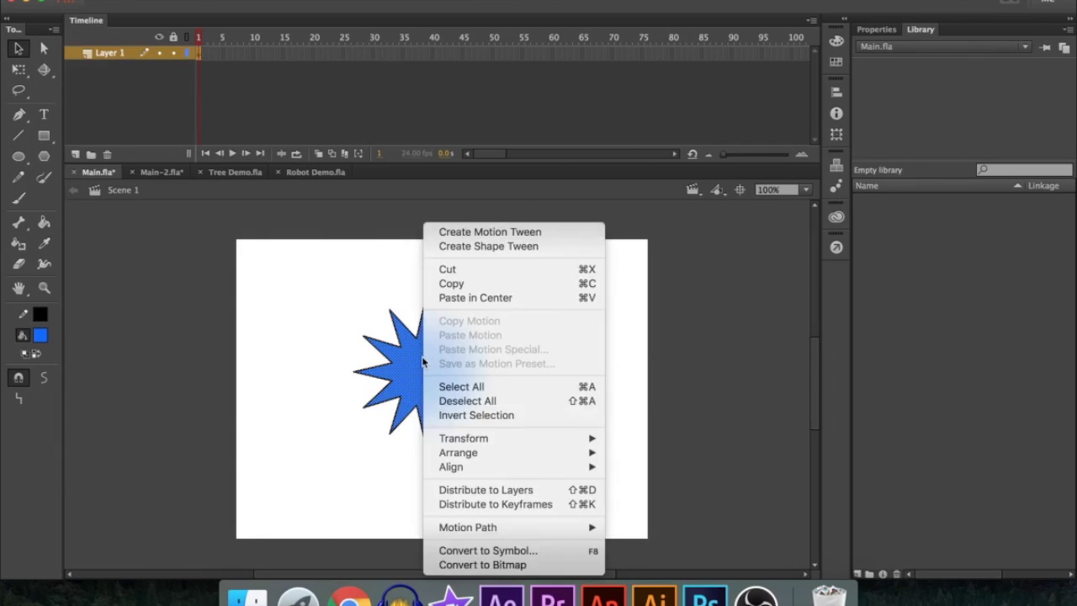
left_click(527, 550)
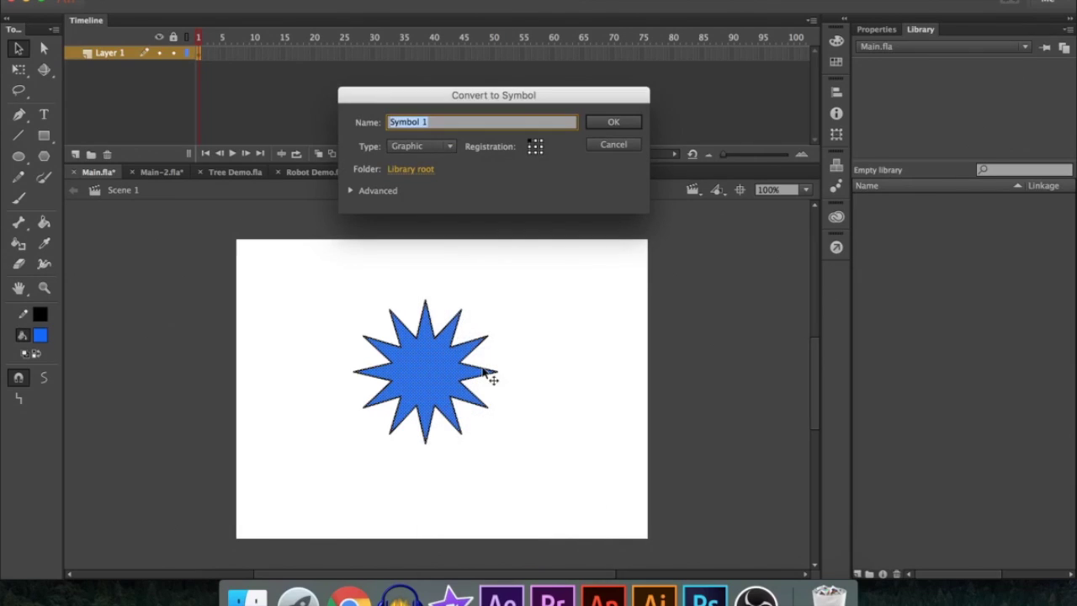
type("Star")
left_click(439, 150)
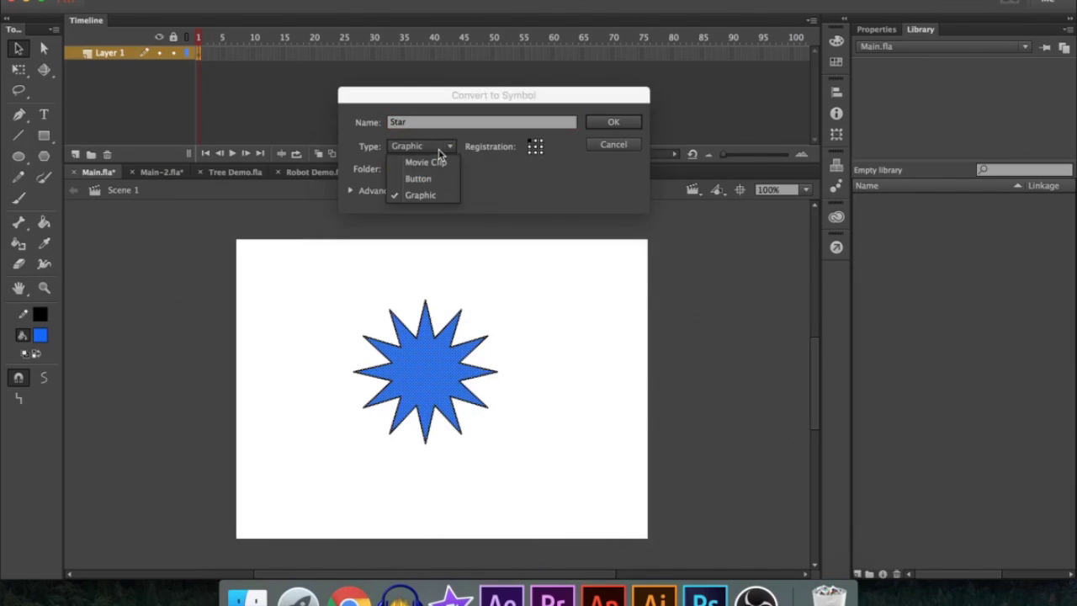
left_click(444, 195)
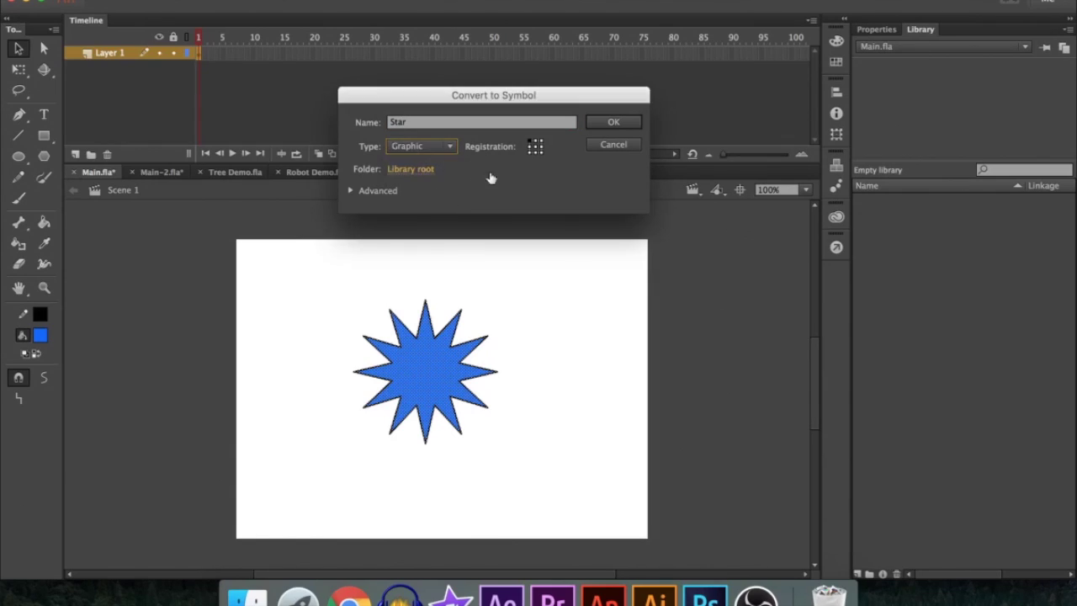
left_click(603, 122)
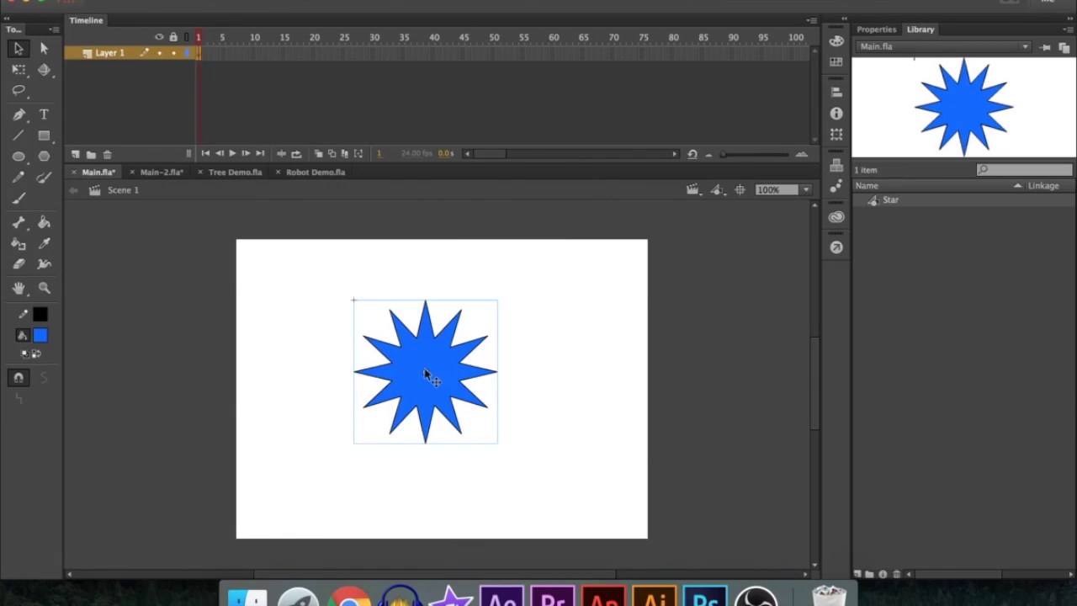
Insert a keyframe at frame 55 on Layer 1 and add a Classic Motion Guide layer for it.
right_click(521, 52)
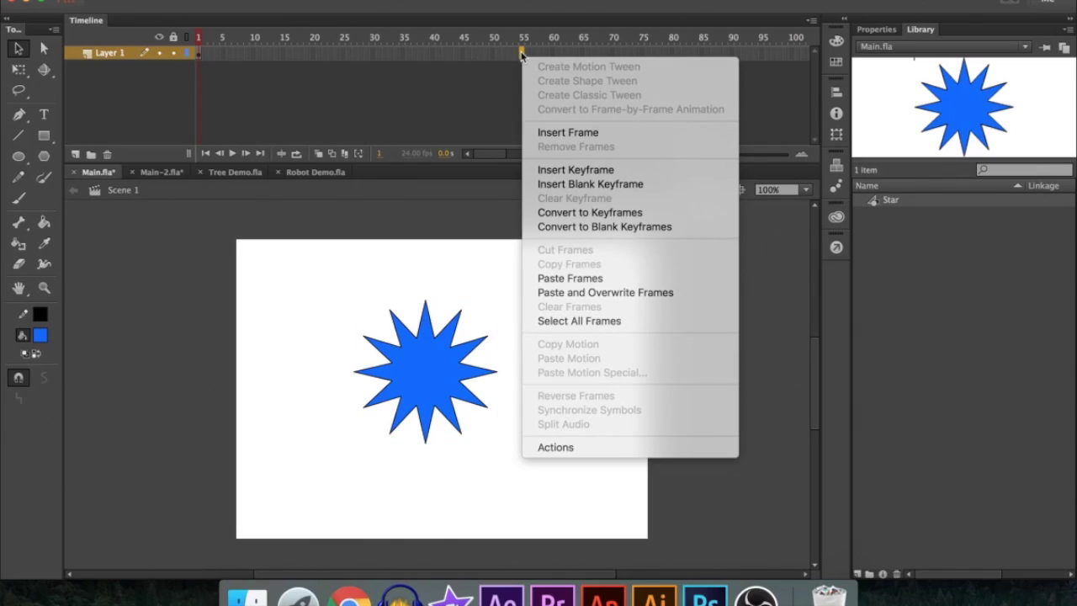
left_click(556, 170)
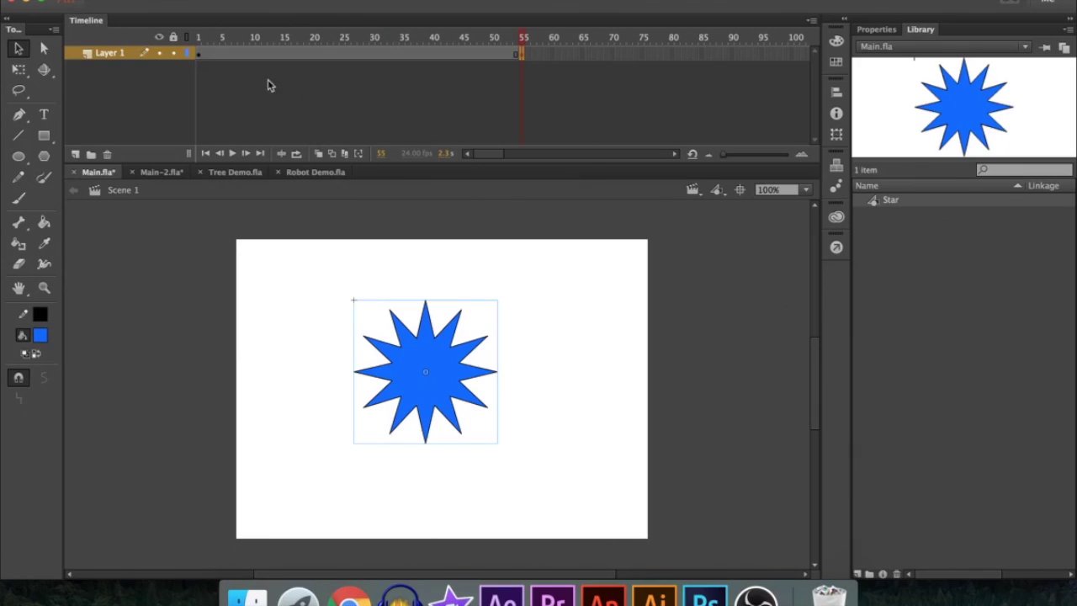
right_click(105, 56)
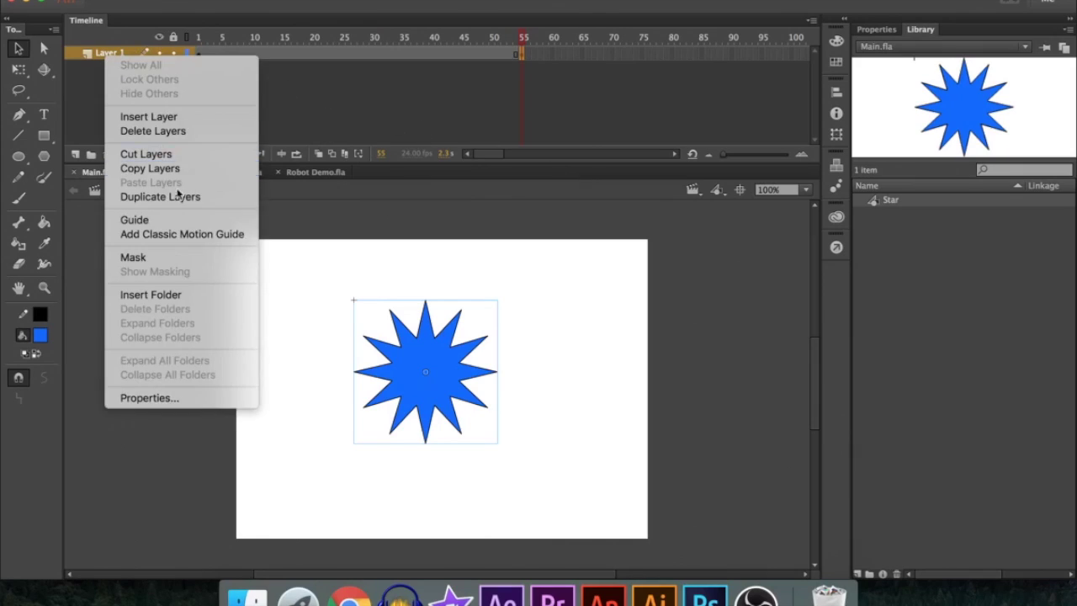
left_click(194, 234)
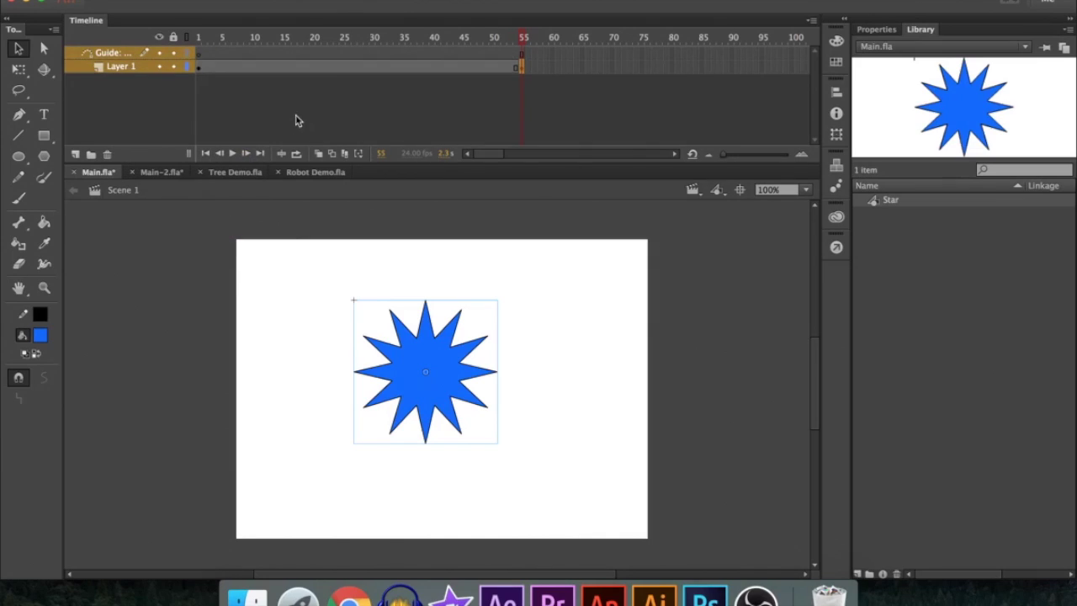
Draw a rough Pencil guide path around the star on frame 1 of the guide layer.
left_click(198, 53)
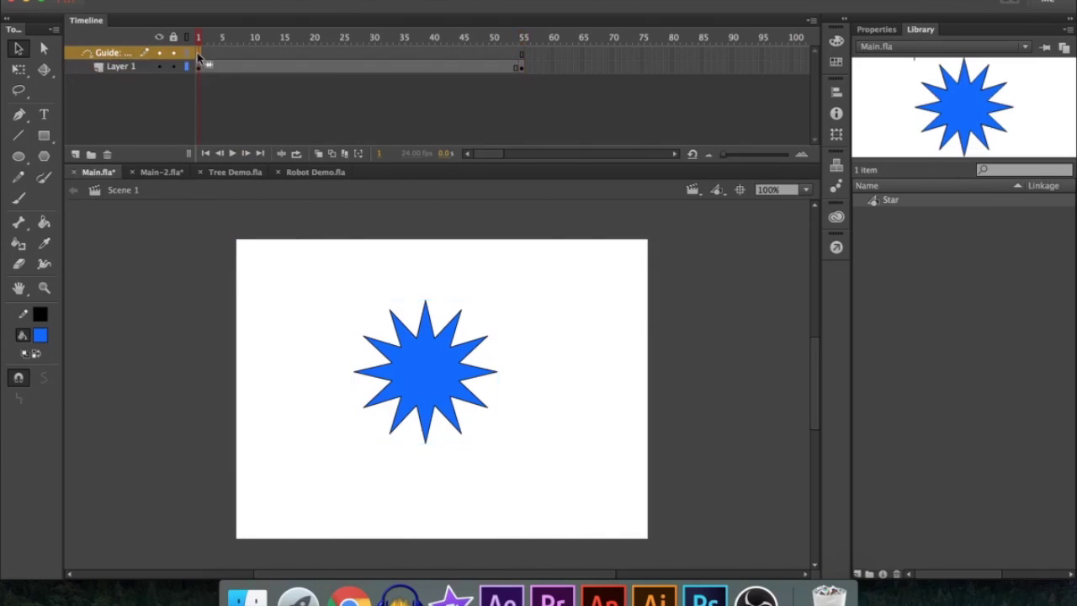
left_click(19, 178)
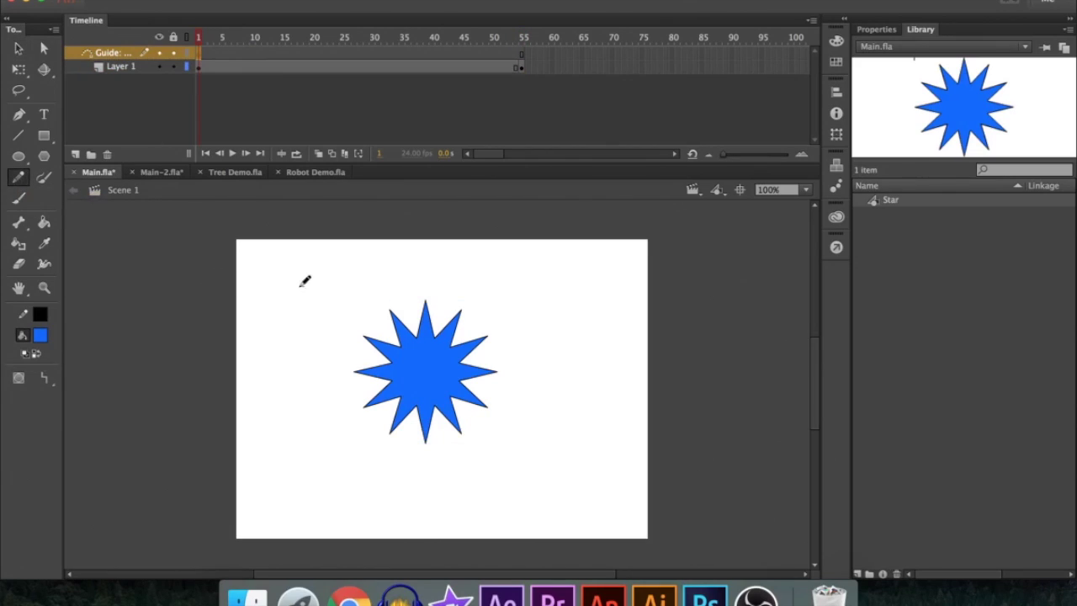
mouse_move(301, 286)
left_mouse_down()
mouse_move(301, 367)
mouse_move(346, 447)
mouse_move(451, 482)
mouse_move(553, 453)
mouse_move(567, 382)
mouse_move(590, 342)
mouse_move(587, 308)
mouse_move(537, 295)
mouse_move(602, 264)
mouse_move(634, 322)
left_mouse_up()
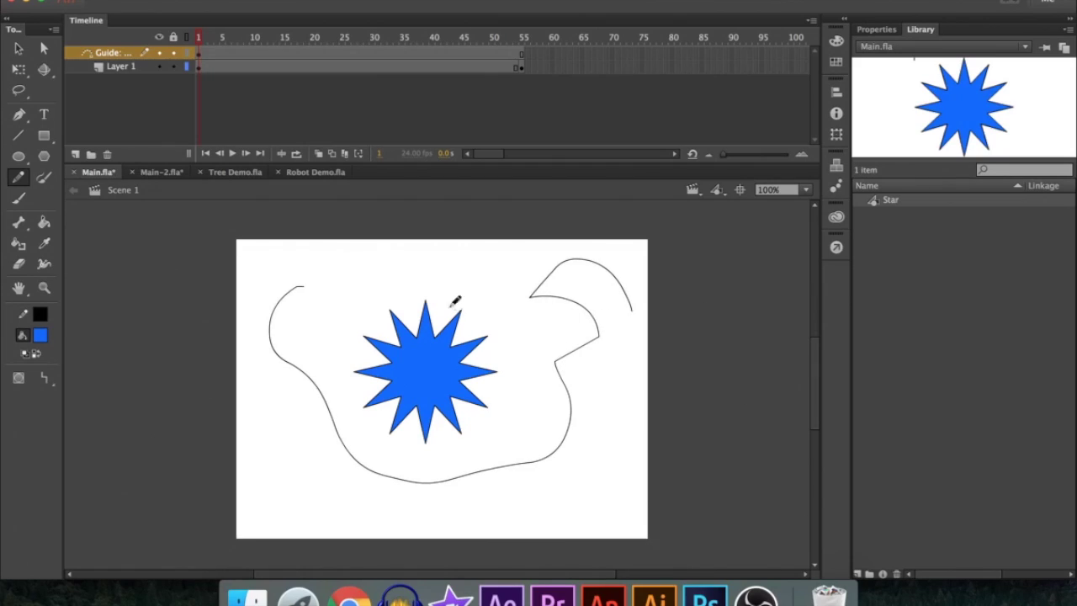
Set Pencil Mode to Smooth, undo the rough stroke and redraw the path as a smooth curve.
left_click(45, 382)
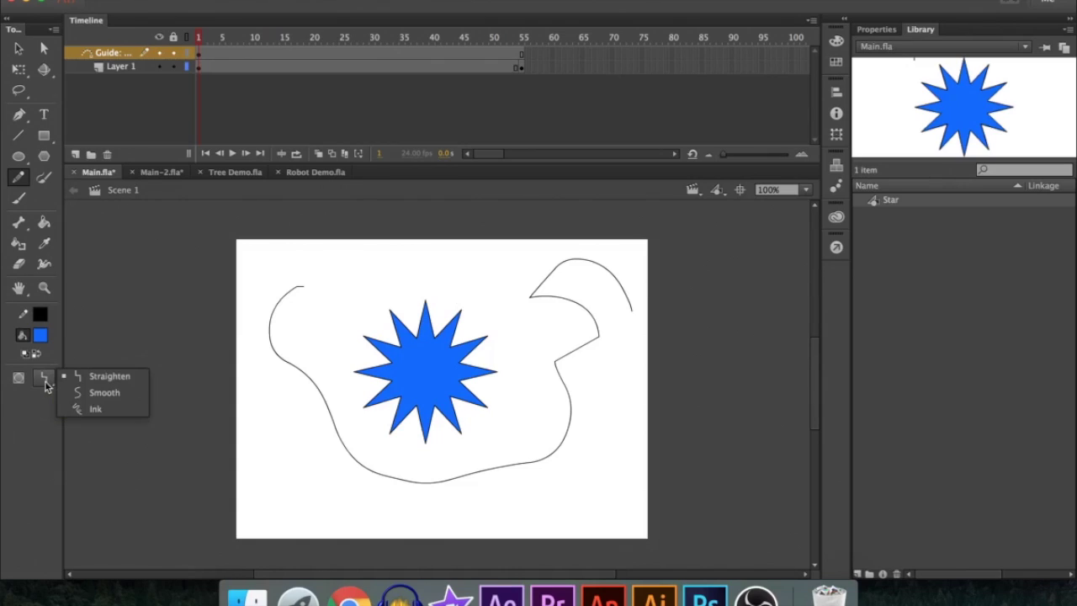
left_click(105, 393)
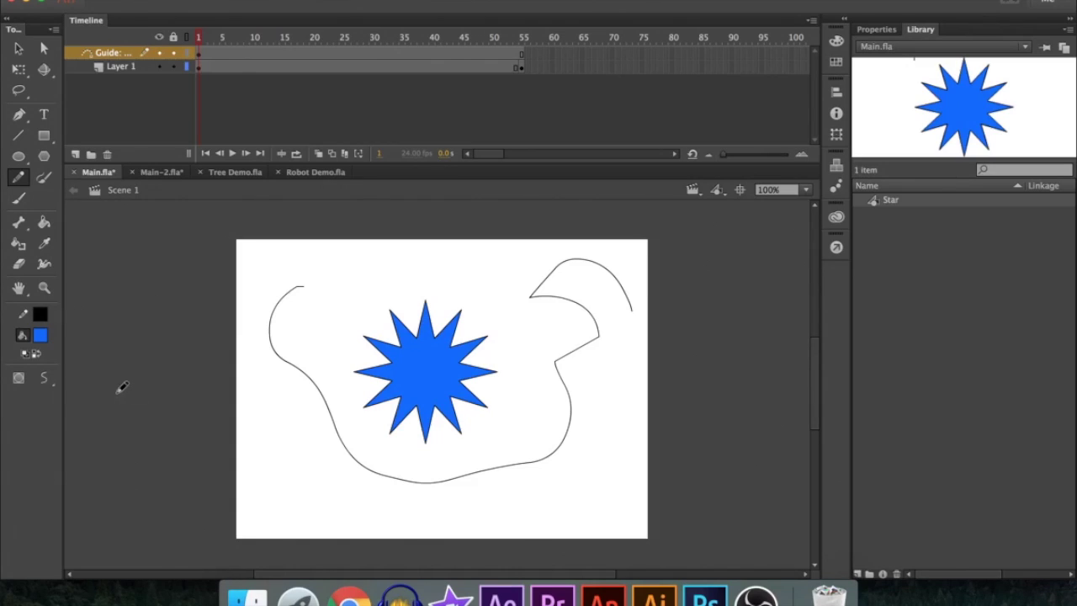
key("ctrl+z")
mouse_move(286, 294)
left_mouse_down()
mouse_move(265, 374)
mouse_move(320, 409)
mouse_move(359, 468)
mouse_move(483, 471)
mouse_move(576, 419)
mouse_move(544, 349)
mouse_move(599, 289)
mouse_move(564, 250)
mouse_move(531, 284)
mouse_move(469, 266)
left_mouse_up()
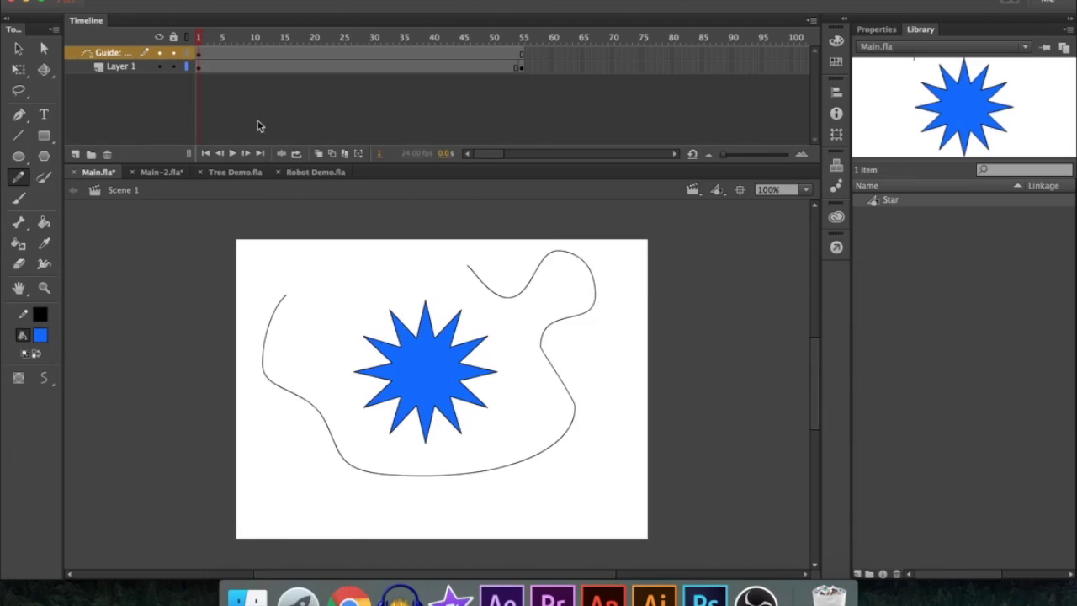
left_click(200, 66)
Snap the star to the path's upper-left start on frame 1 and its other end on frame 55.
key("v")
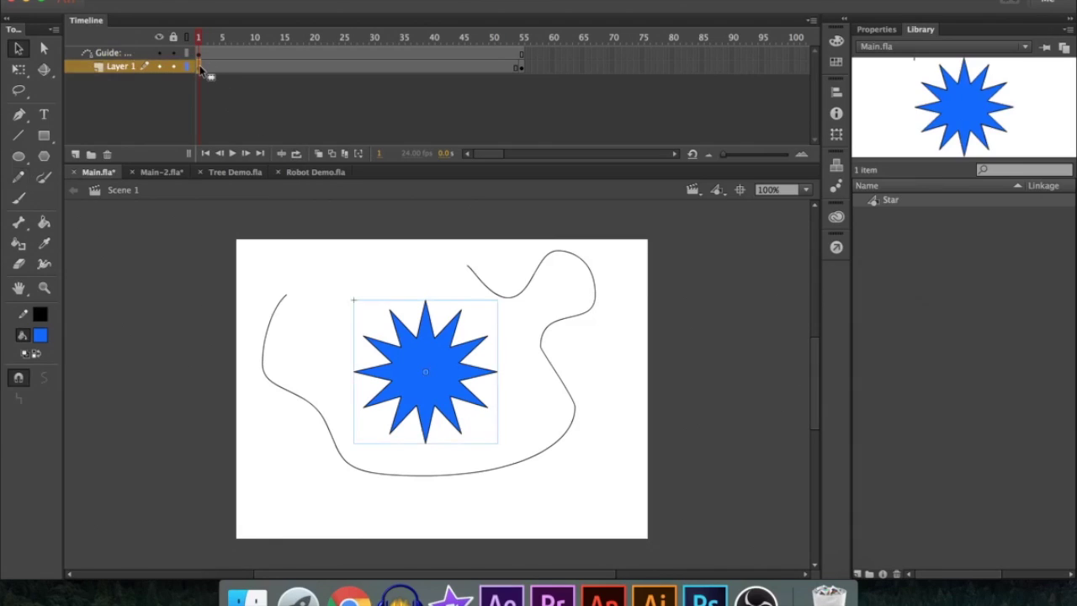
left_click_drag(420, 357, 292, 281)
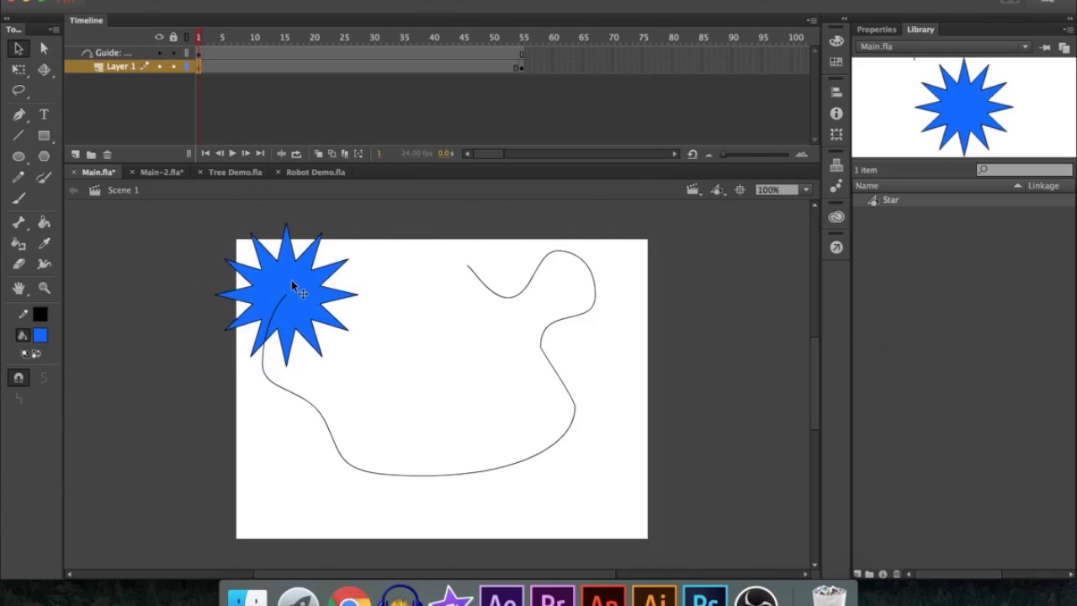
left_click(523, 71)
left_click_drag(447, 367, 486, 276)
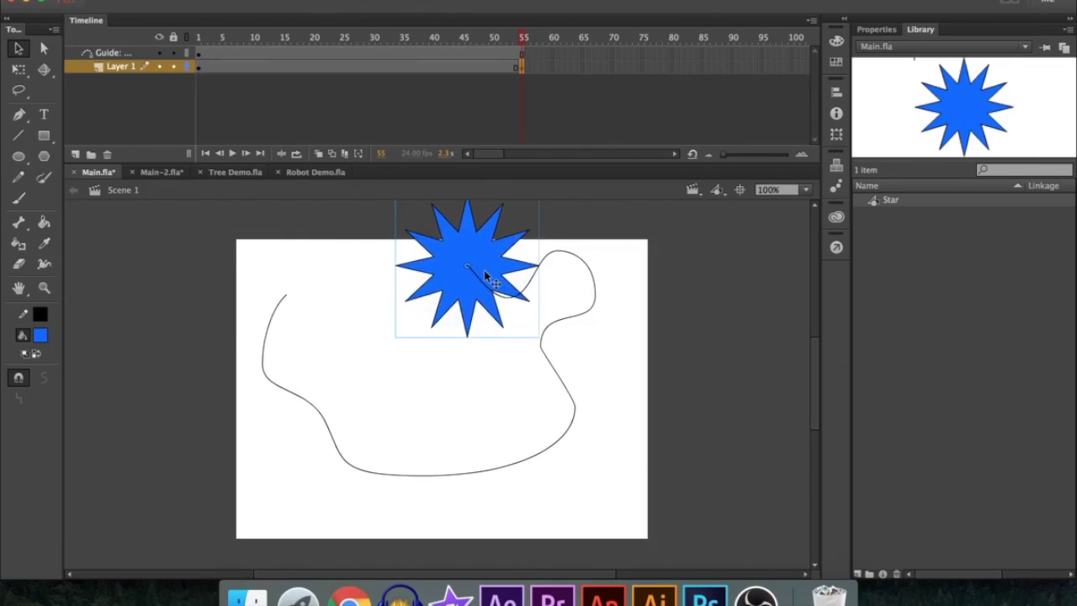
right_click(334, 65)
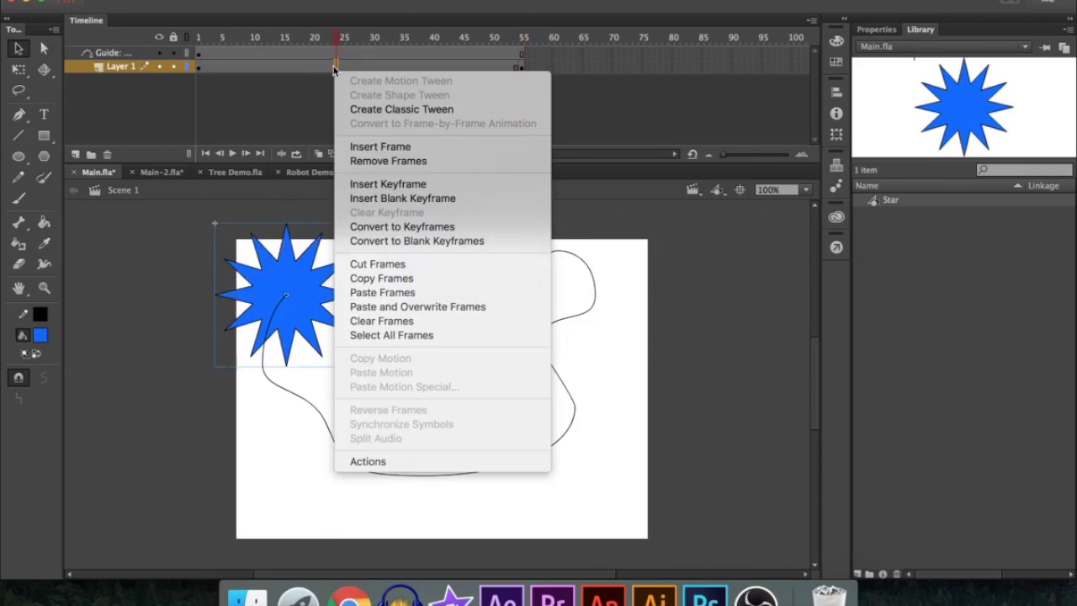
left_click(366, 109)
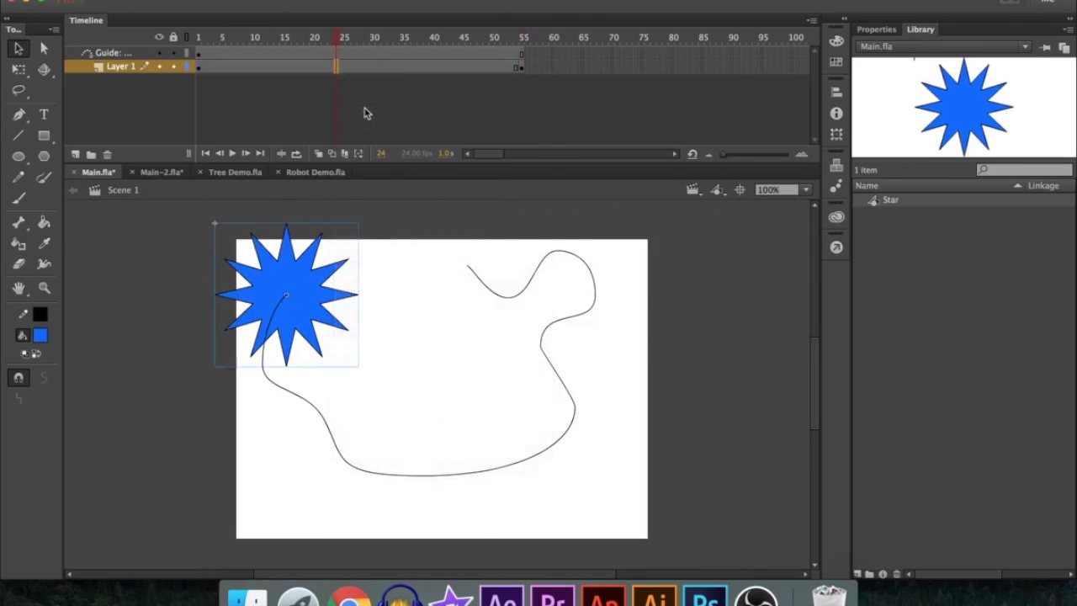
left_click(202, 70)
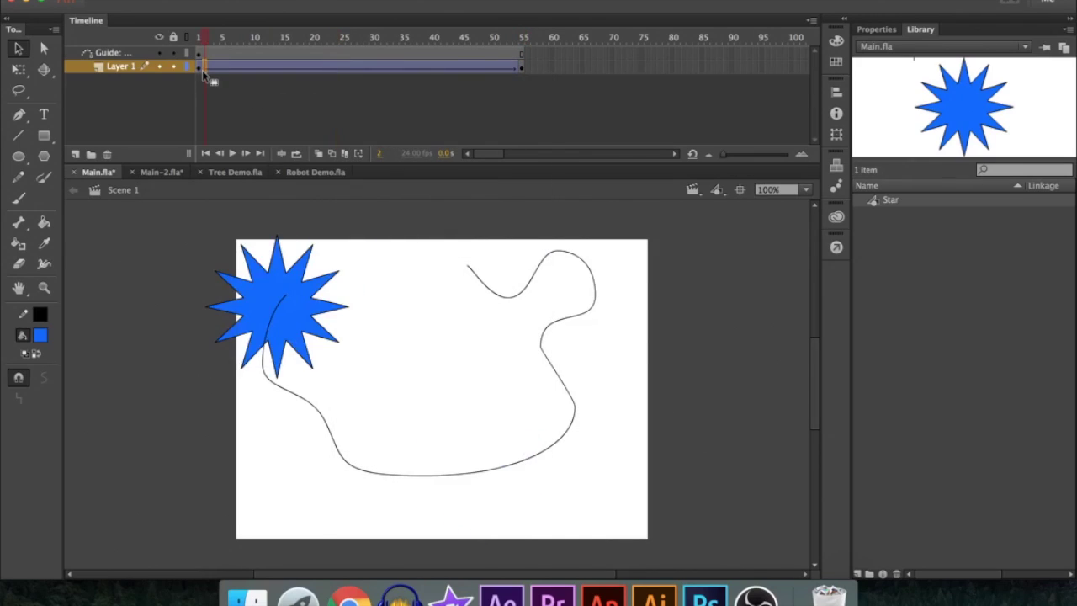
key("Return")
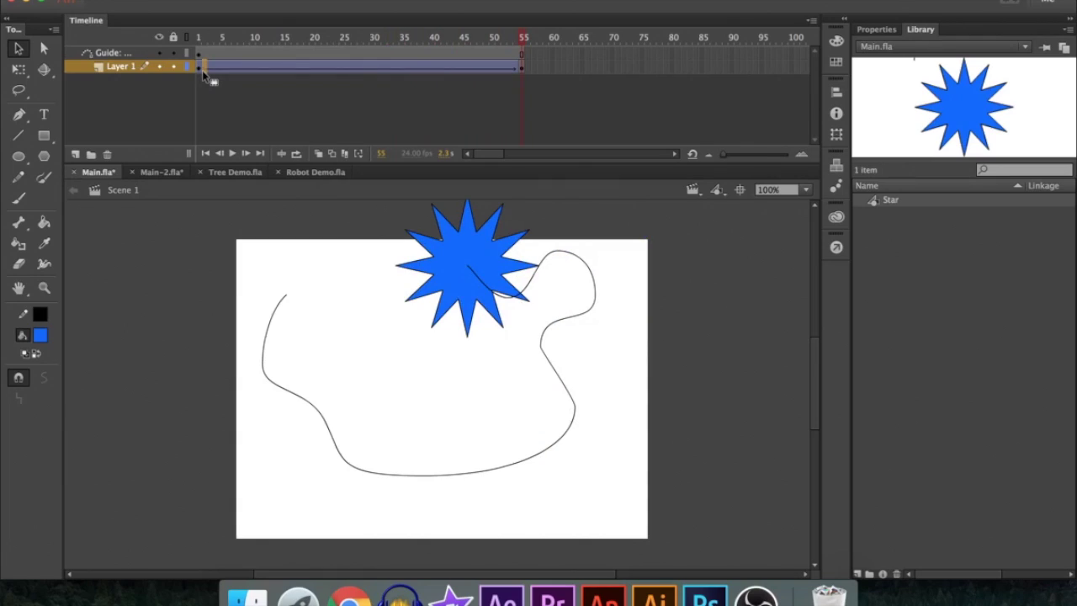
left_click(159, 54)
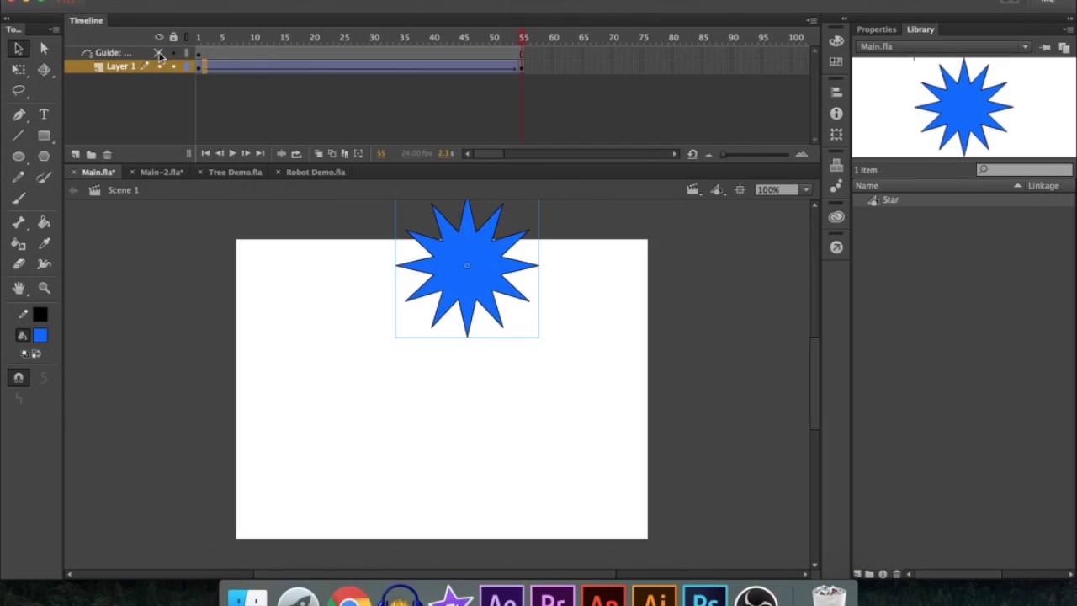
Show the guide layer, delete the old guide stroke and draw a new looping Pencil path.
left_click(159, 54)
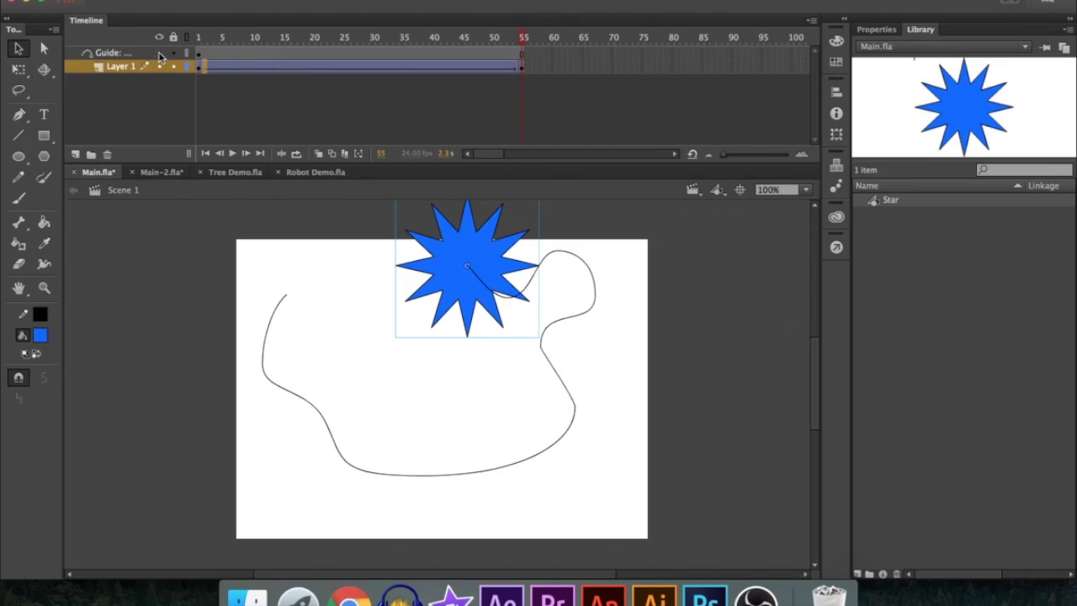
left_click(199, 53)
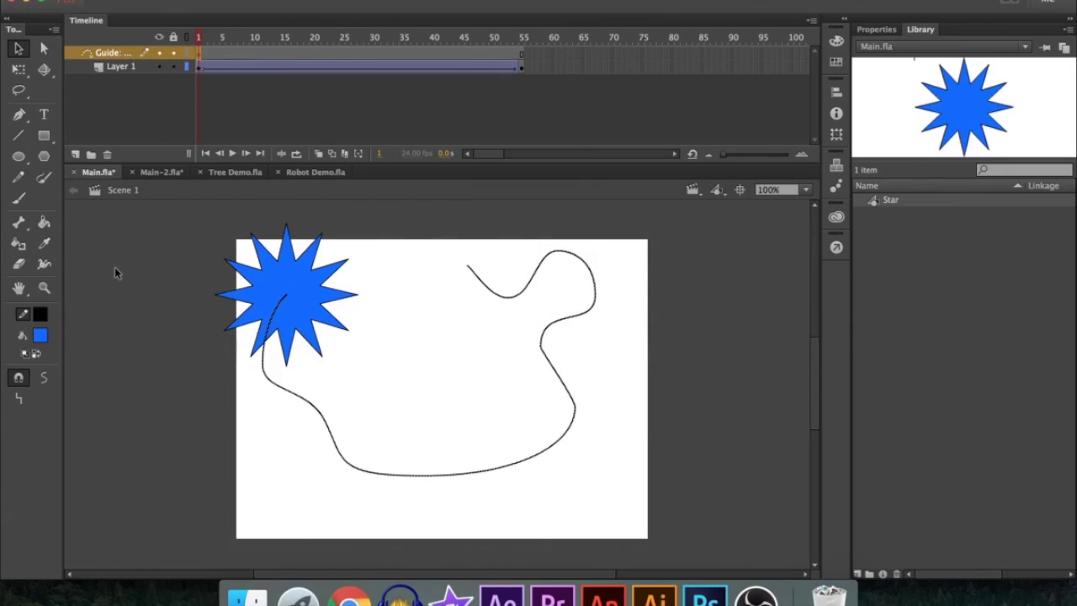
key("Delete")
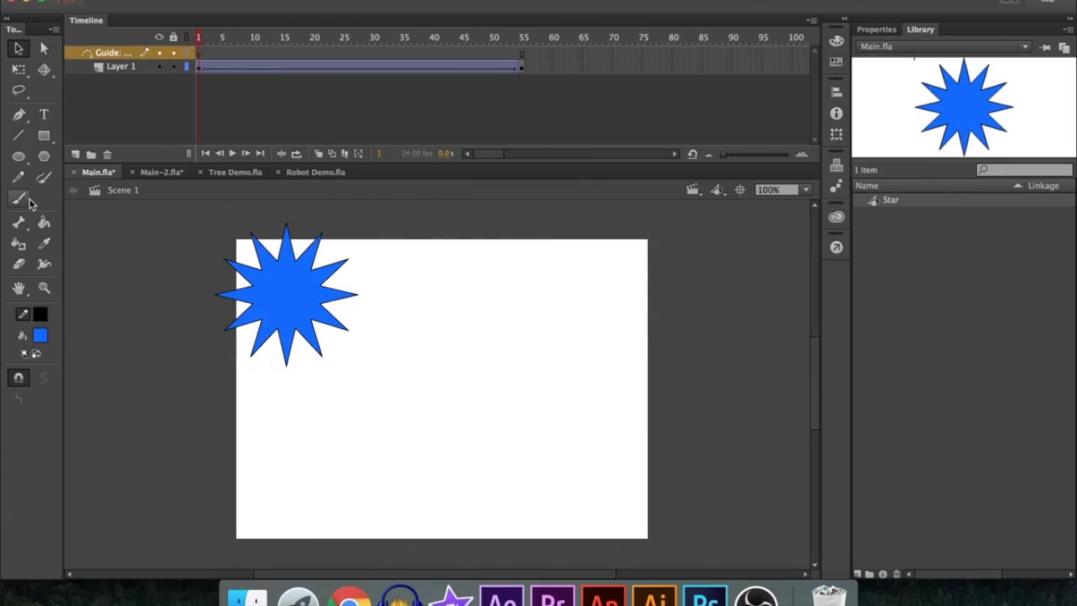
left_click(17, 180)
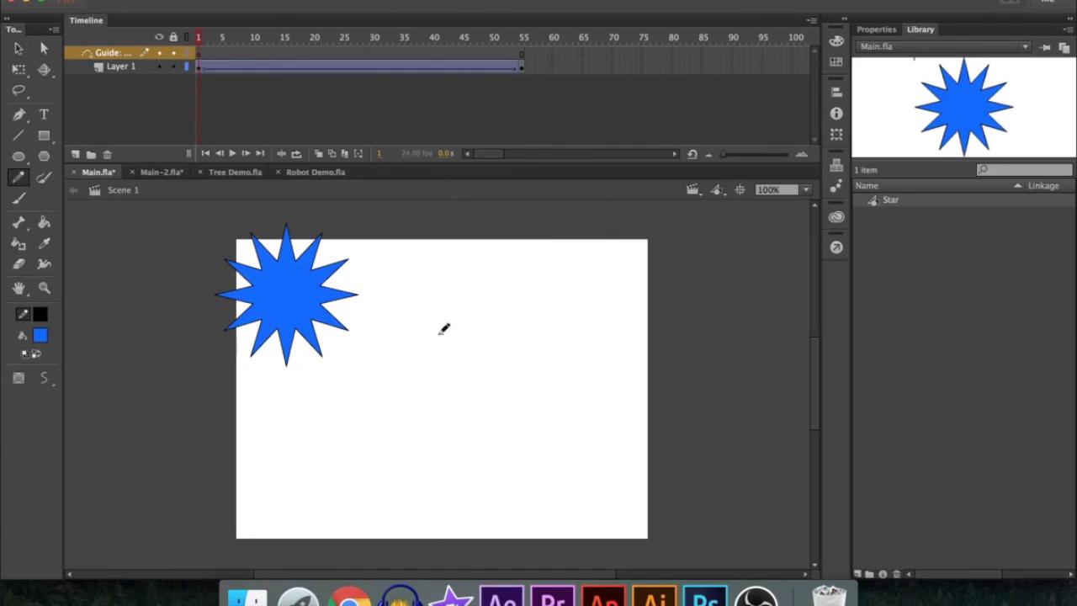
mouse_move(443, 335)
left_mouse_down()
mouse_move(410, 440)
mouse_move(514, 458)
mouse_move(513, 403)
mouse_move(456, 417)
mouse_move(470, 486)
mouse_move(540, 503)
mouse_move(590, 457)
mouse_move(577, 366)
mouse_move(491, 297)
mouse_move(503, 357)
mouse_move(592, 351)
mouse_move(623, 270)
left_mouse_up()
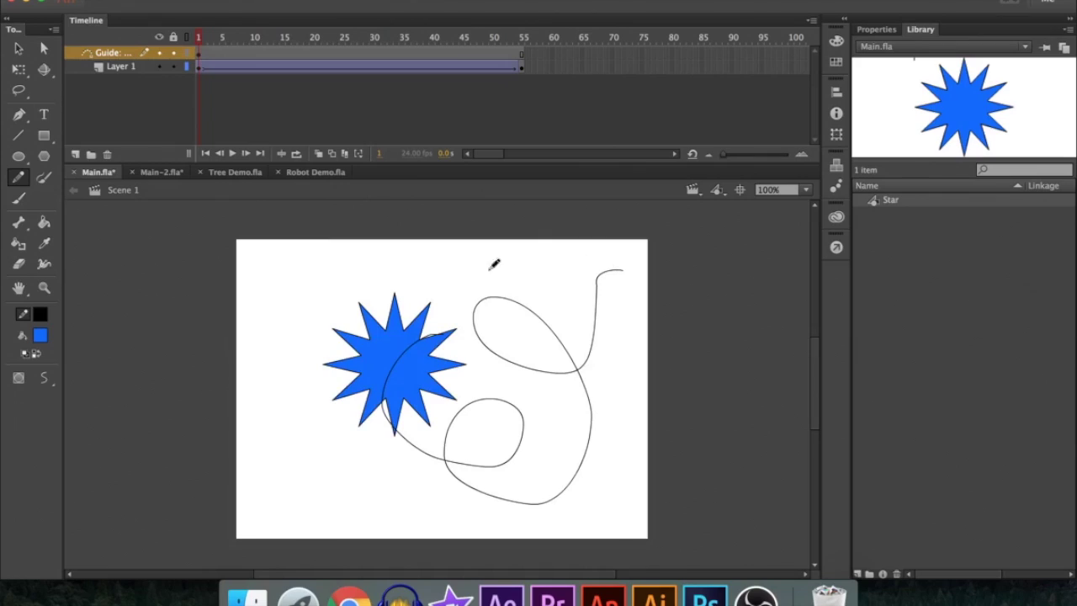
Snap the star to the new path's ends at frames 1 and 55, preview, then switch to Main-2.fla.
key("v")
left_click_drag(401, 337, 455, 316)
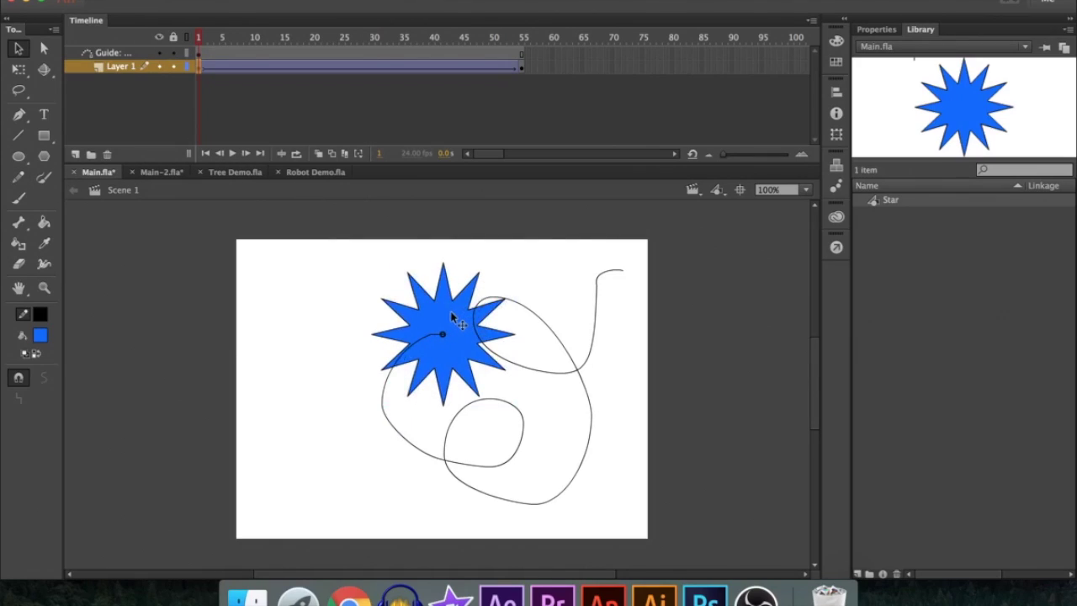
left_click(522, 67)
left_click_drag(478, 244, 636, 259)
key("Return")
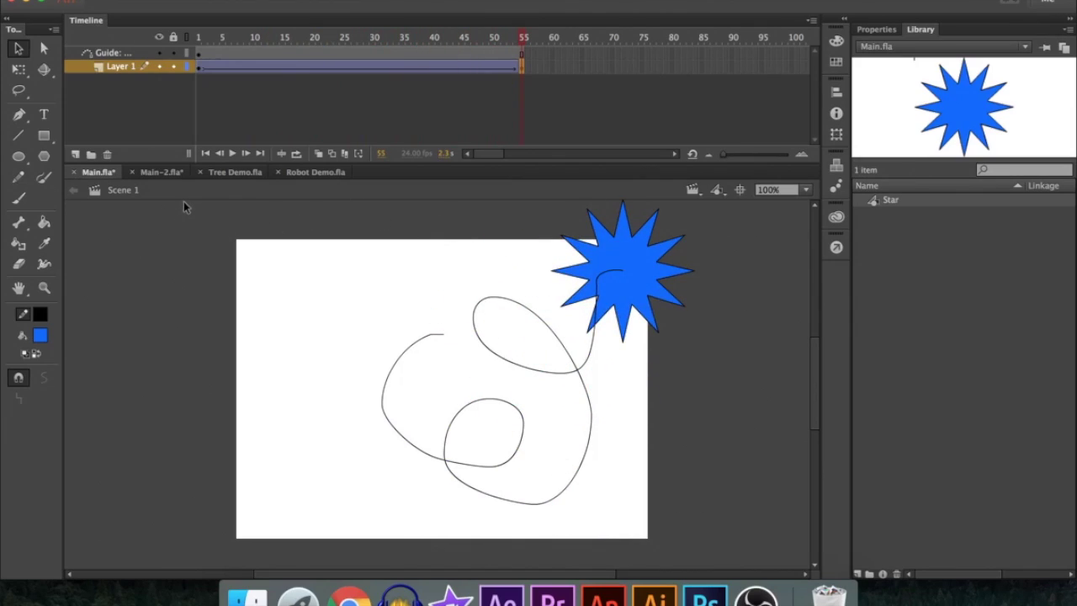
left_click(160, 172)
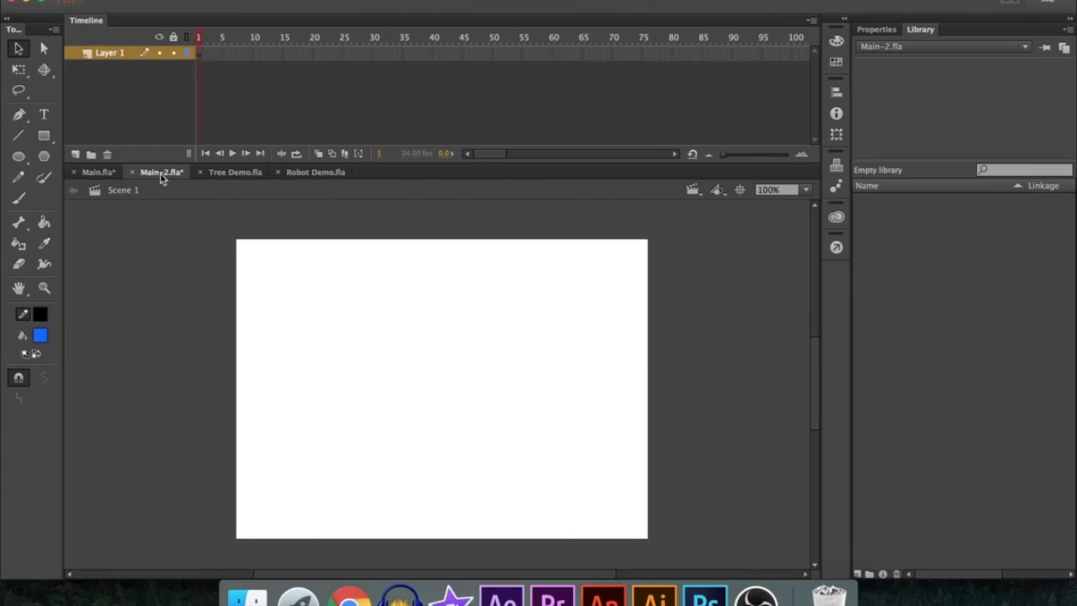
Draw a blue star near the stage centre and convert it to a Graphic symbol named Star Symbol.
left_click(44, 155)
left_click_drag(477, 389, 513, 336)
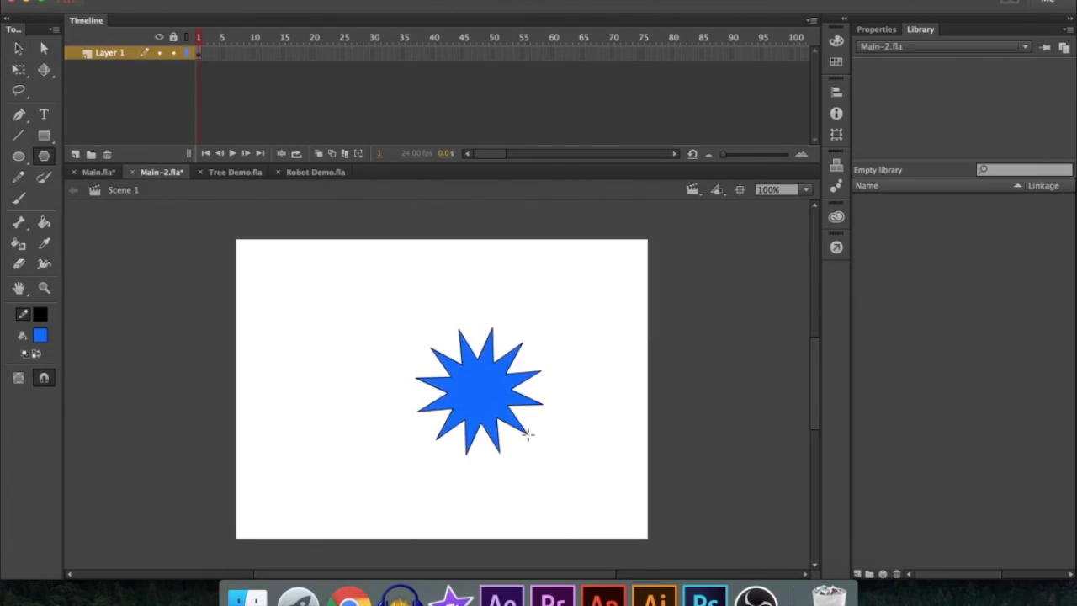
key("v")
right_click(488, 397)
mouse_move(555, 529)
left_click(559, 551)
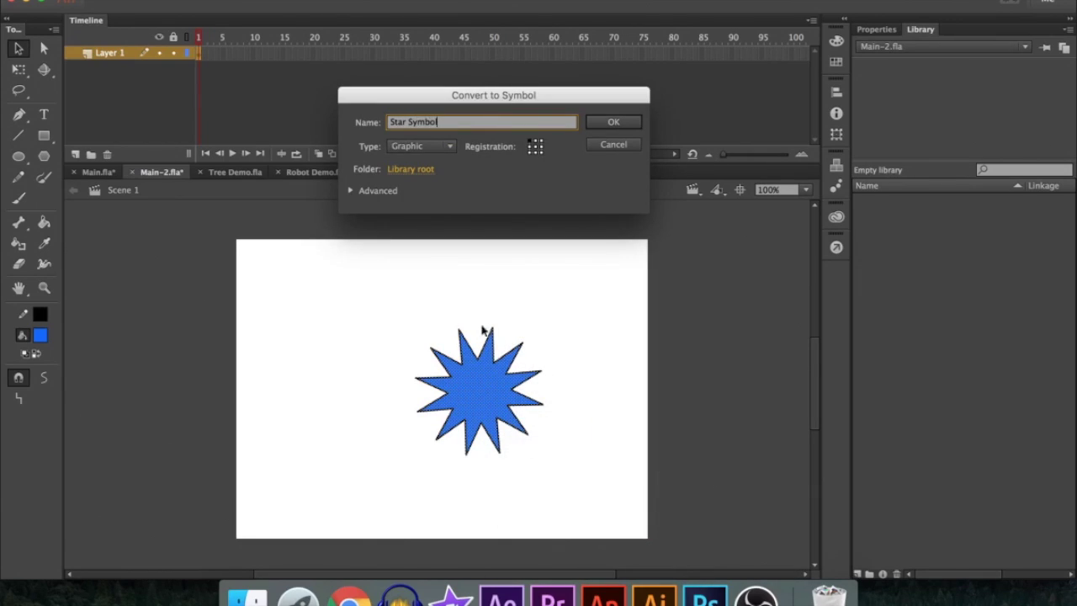
left_click(614, 124)
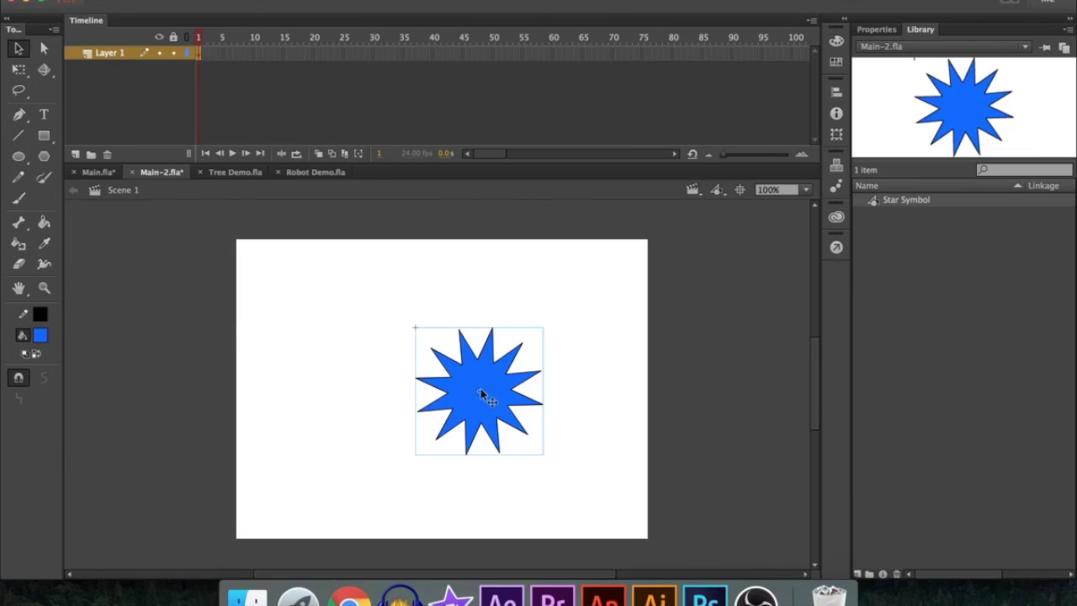
Add a new layer and draw a blue rectangle at the stage's bottom right.
left_click(75, 154)
left_click(44, 134)
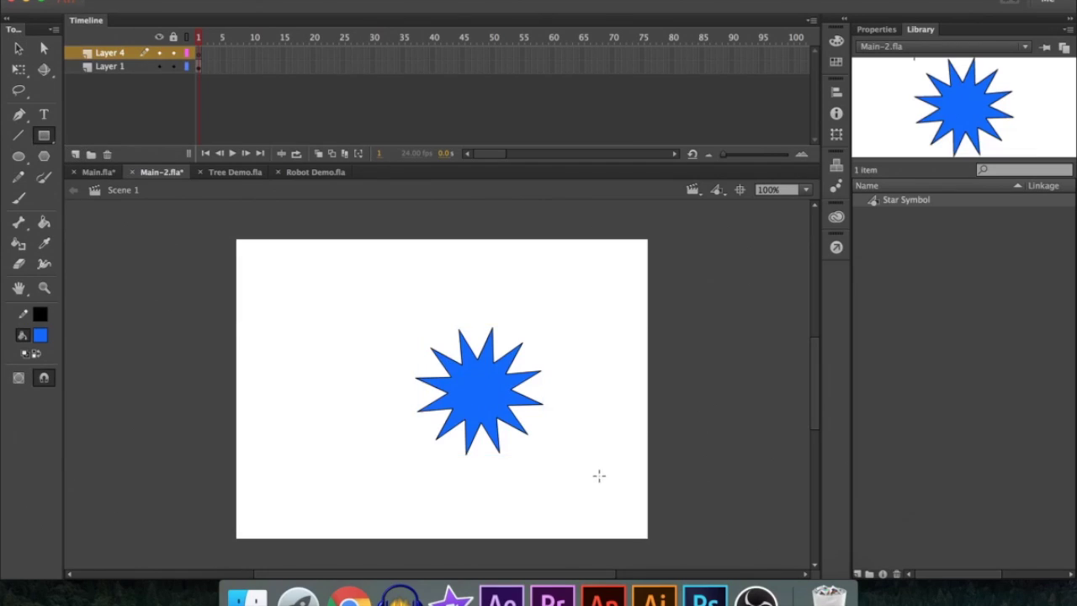
left_click_drag(599, 475, 501, 529)
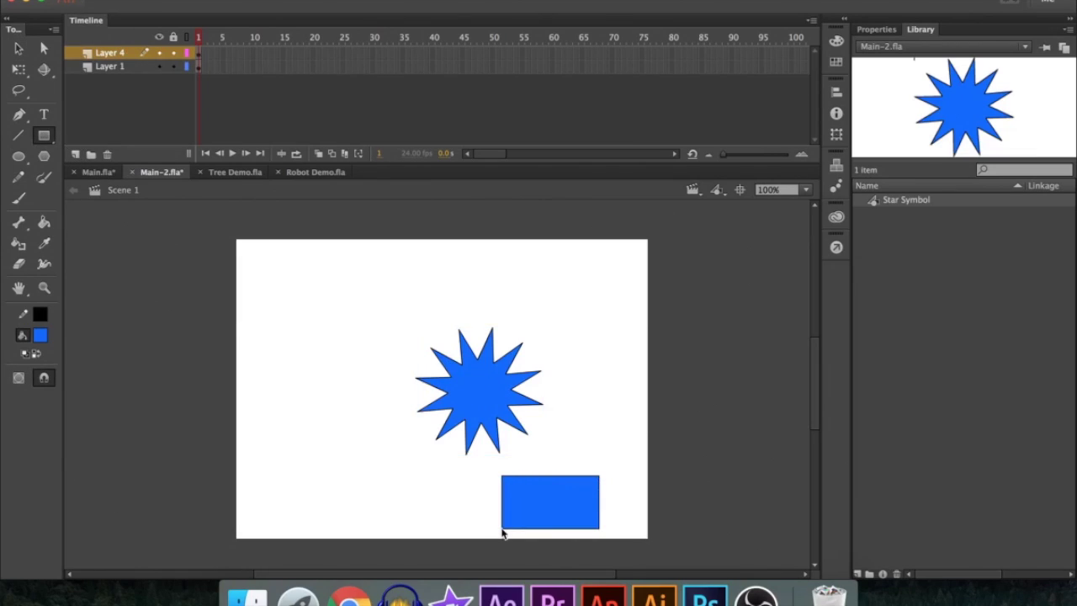
Keyframe the rectangle at frame 67, move it to the bottom left, and create a classic tween.
right_click(594, 52)
left_click(648, 170)
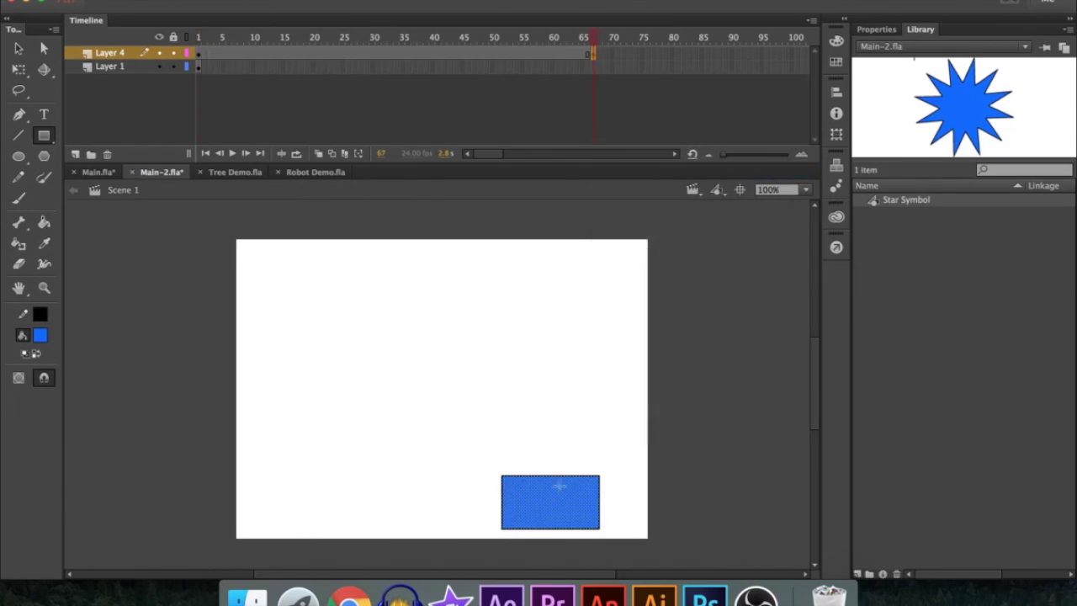
key("v")
left_click_drag(522, 488, 246, 482)
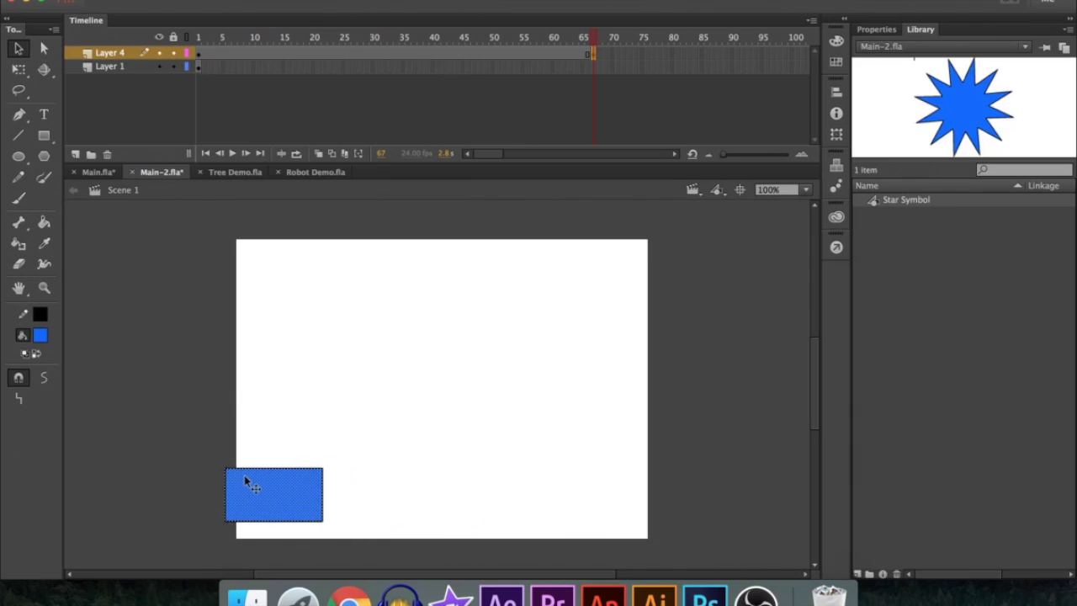
right_click(375, 53)
left_click(418, 93)
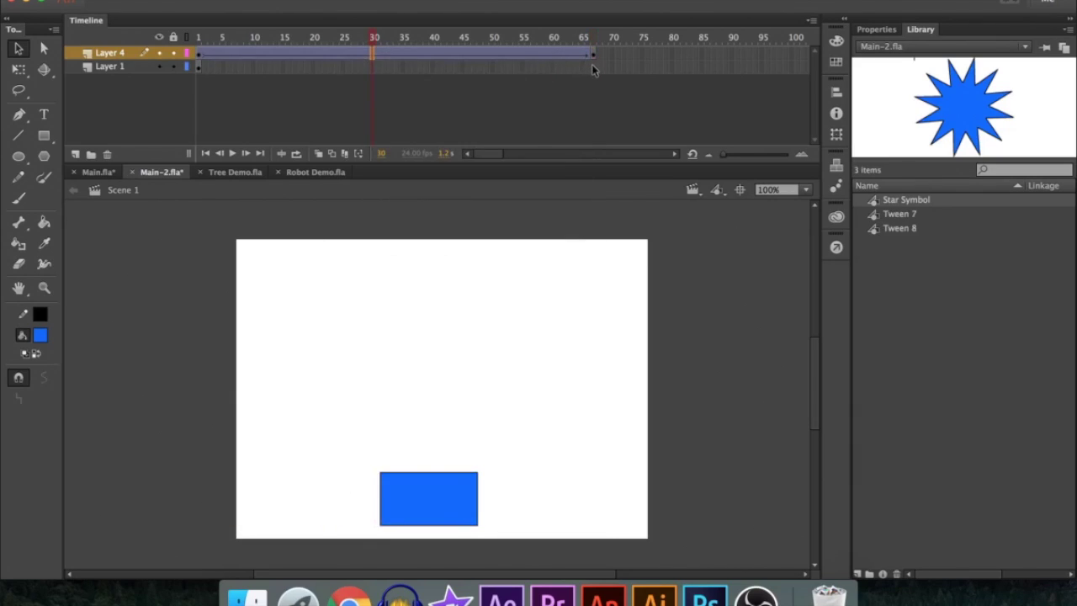
Extend Layer 1 with a keyframe at frame 67 and preview the animation.
right_click(593, 69)
left_click(631, 179)
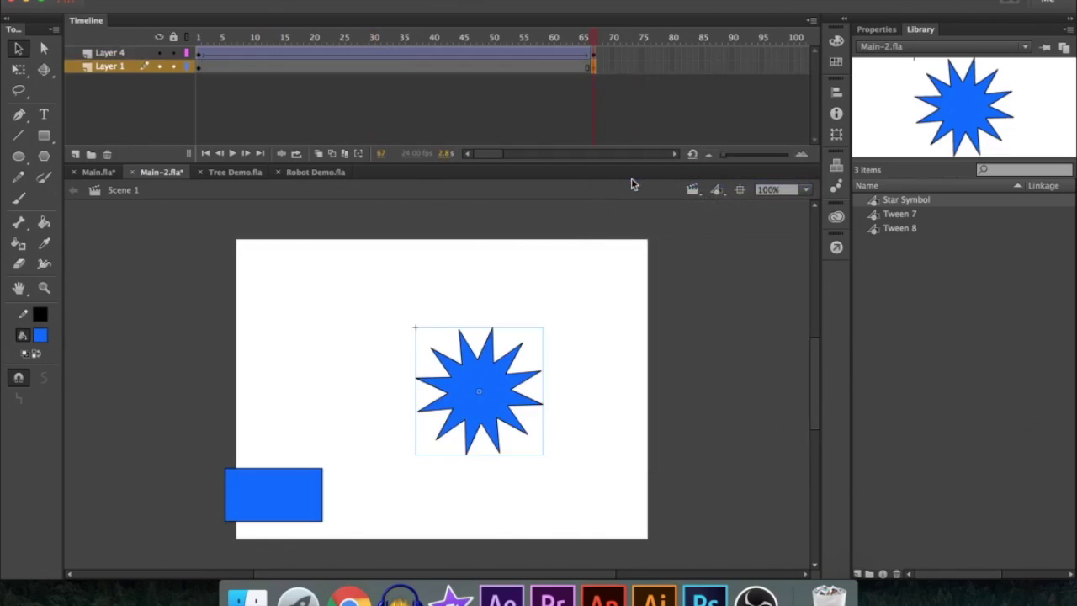
key("Return")
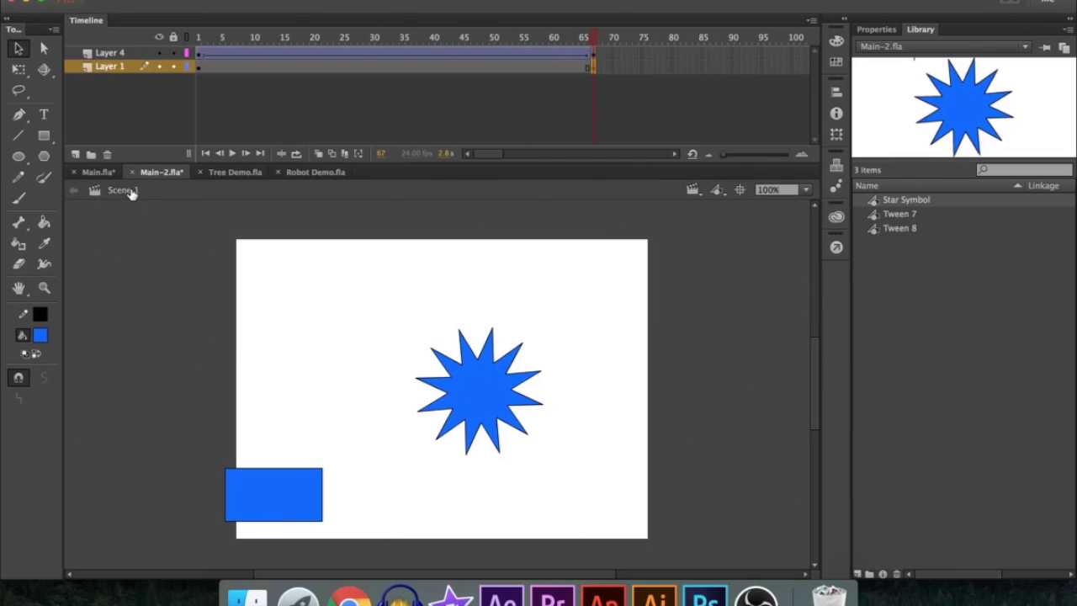
double_click(485, 389)
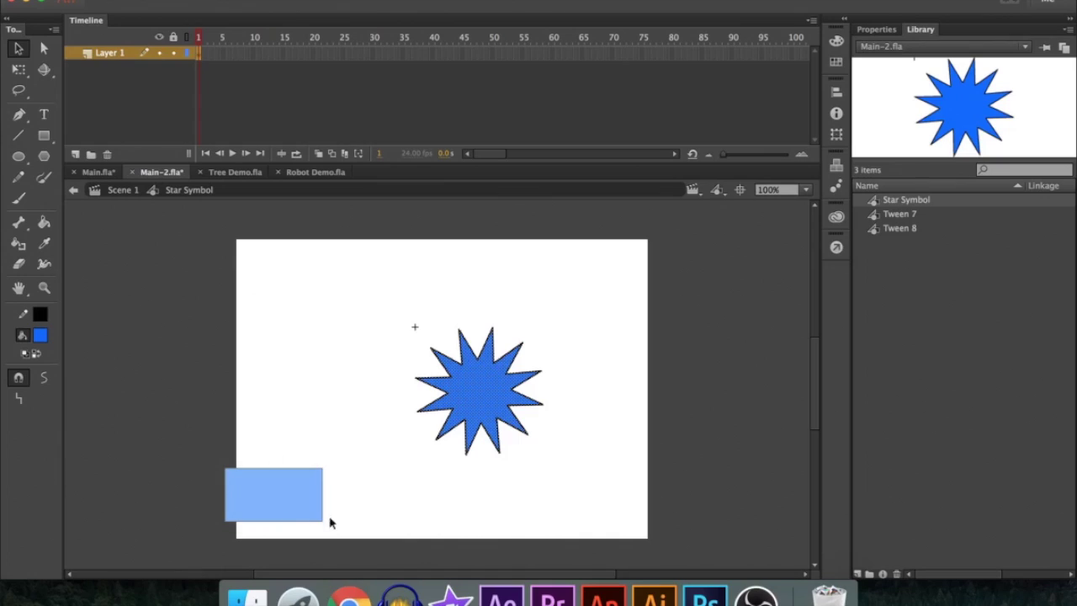
Keyframe the star lower at frame 15 and classic-tween it from frame 1 to 15.
left_click(533, 326)
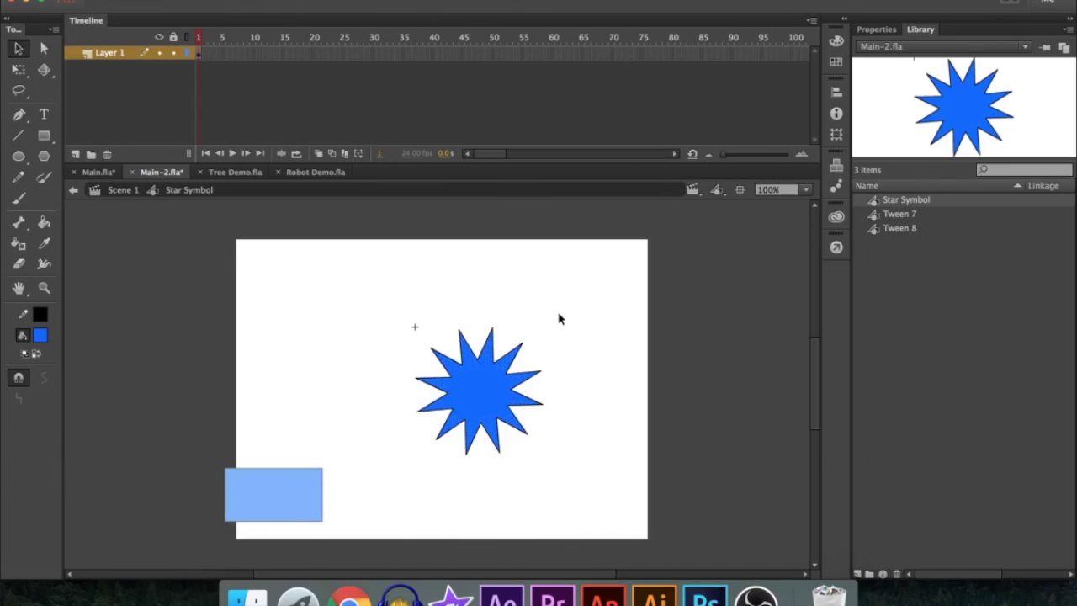
mouse_move(560, 314)
left_mouse_down()
mouse_move(498, 391)
mouse_move(469, 393)
left_mouse_up()
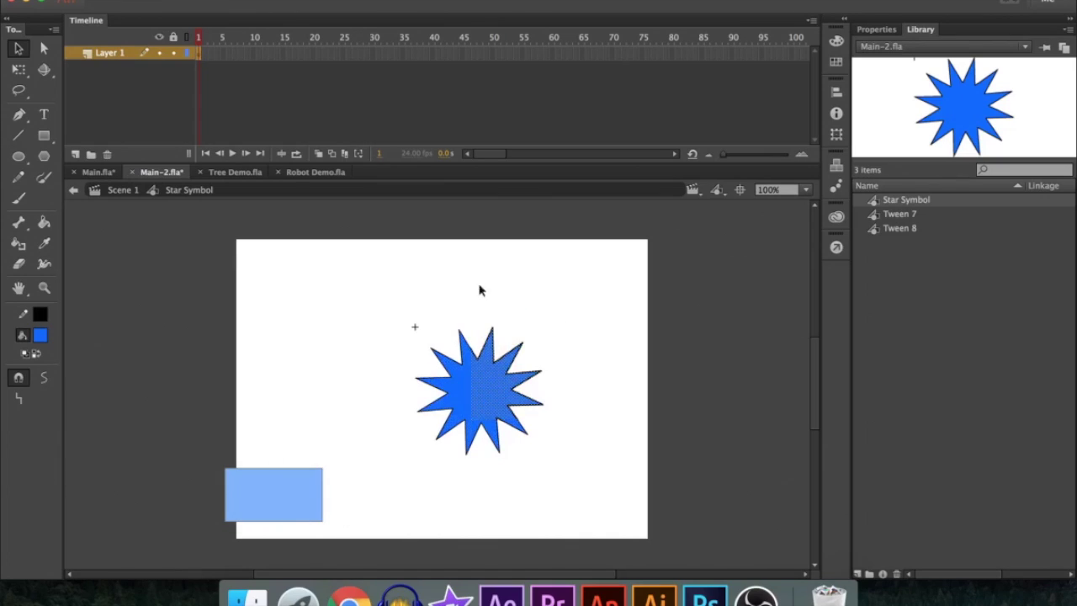
left_click(510, 303)
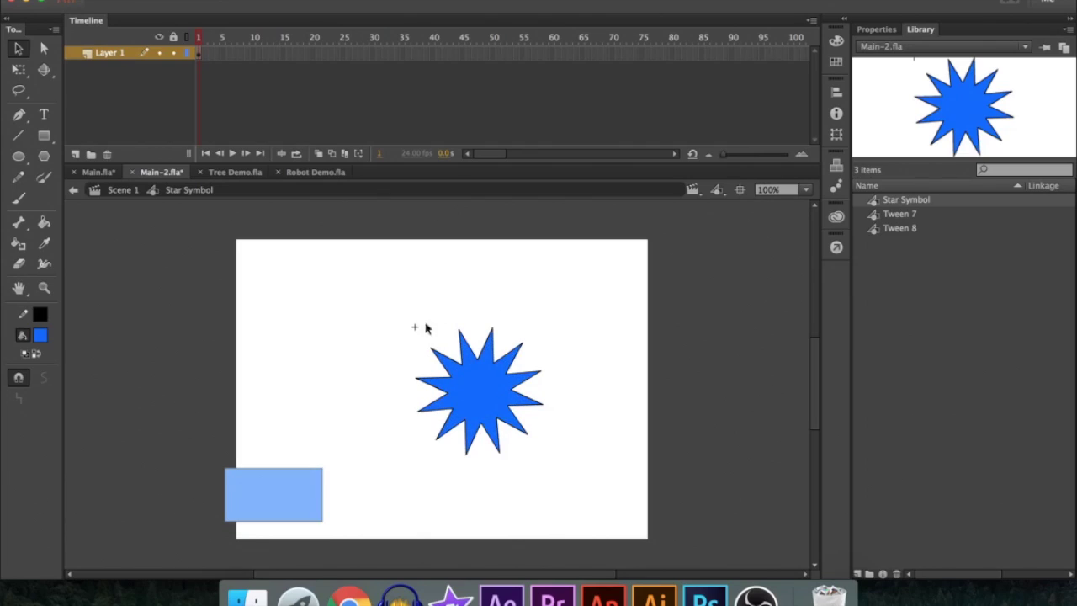
right_click(283, 54)
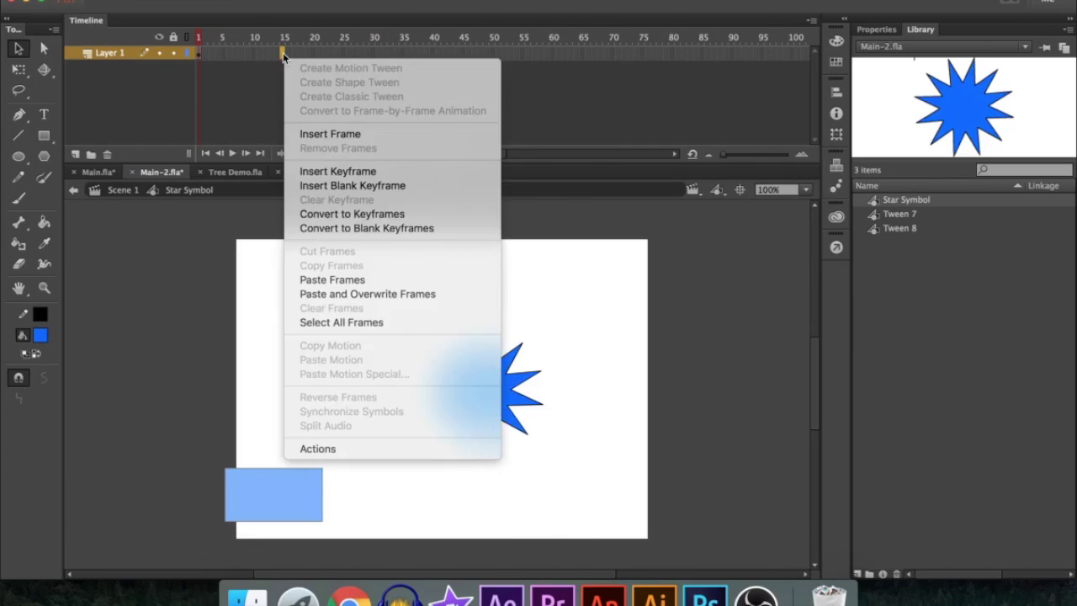
left_click(341, 174)
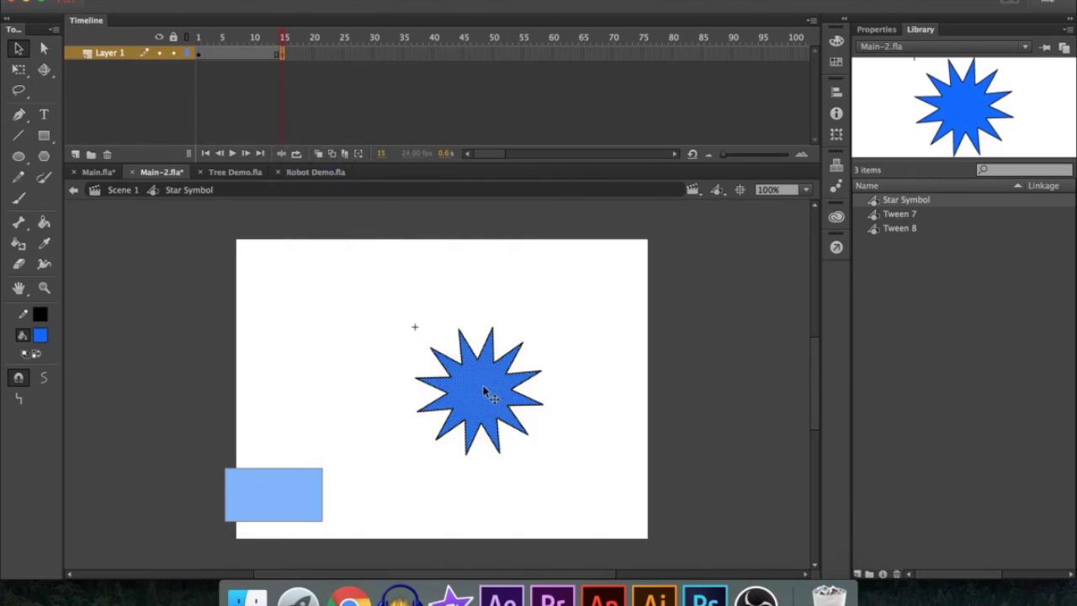
left_click_drag(483, 399, 480, 437)
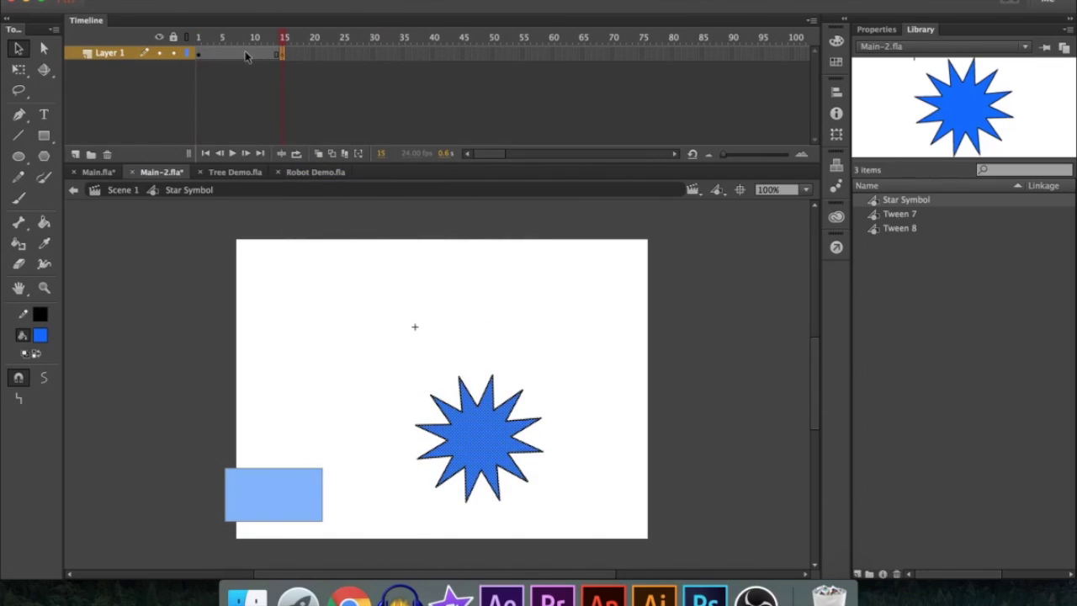
right_click(246, 54)
left_click(278, 91)
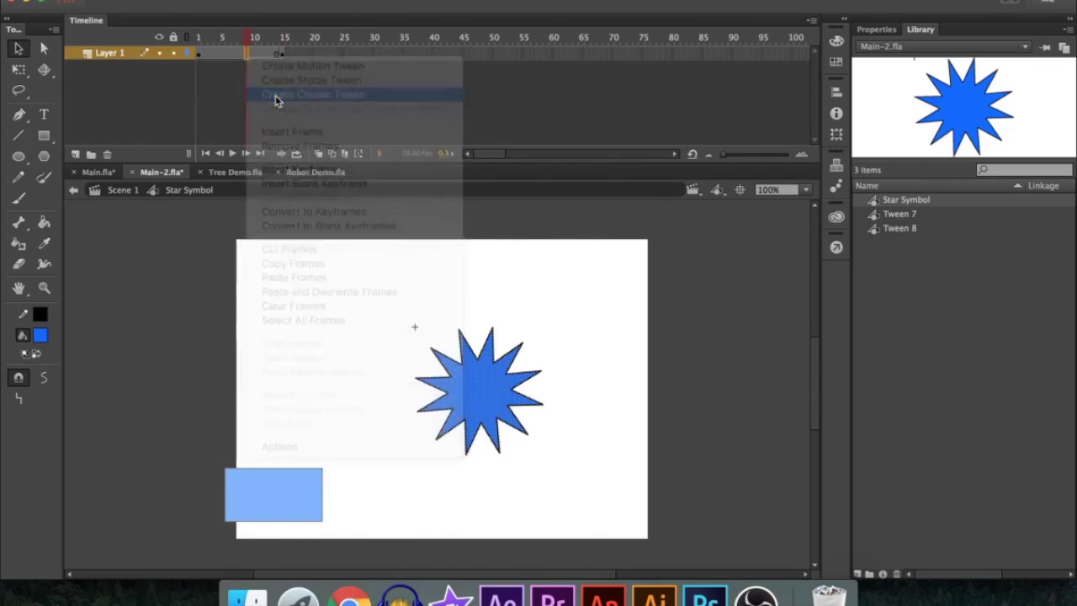
Copy frame 1's starting pose to frame 30 and classic-tween the star back from 15 to 30.
right_click(201, 56)
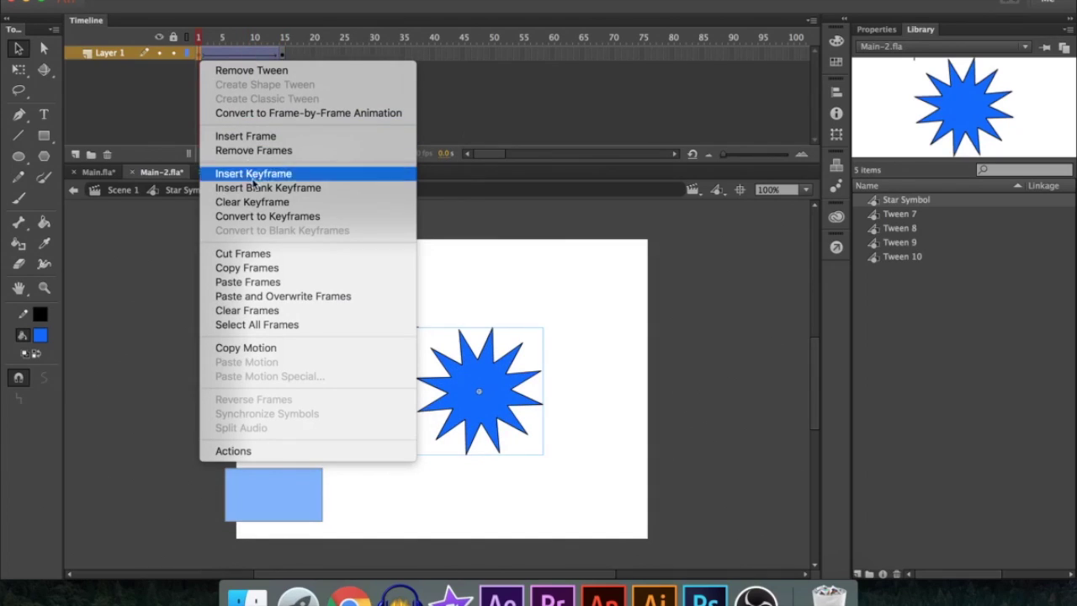
left_click(262, 269)
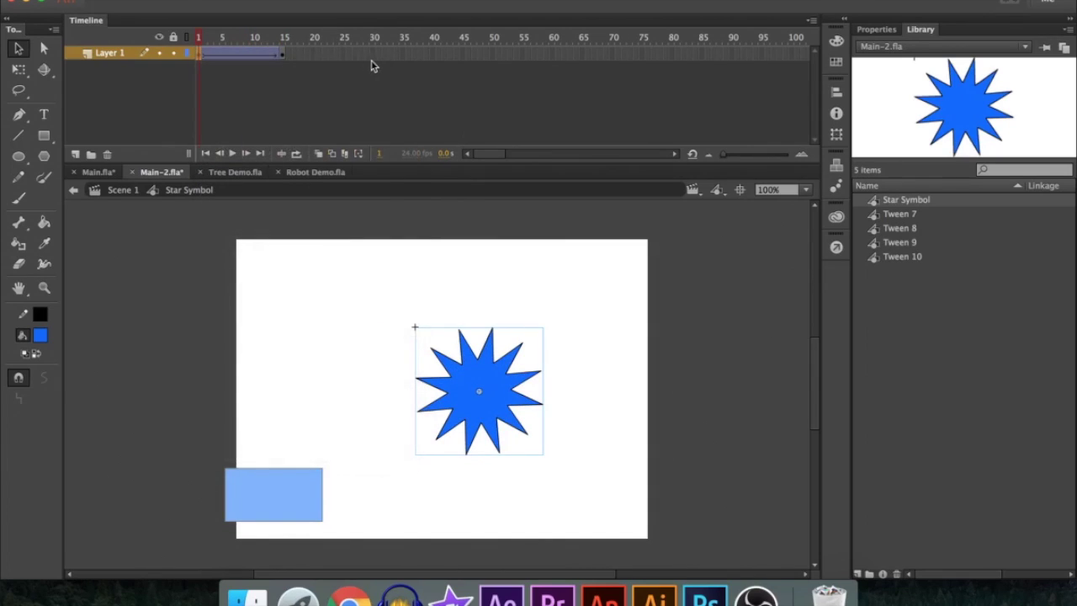
right_click(374, 57)
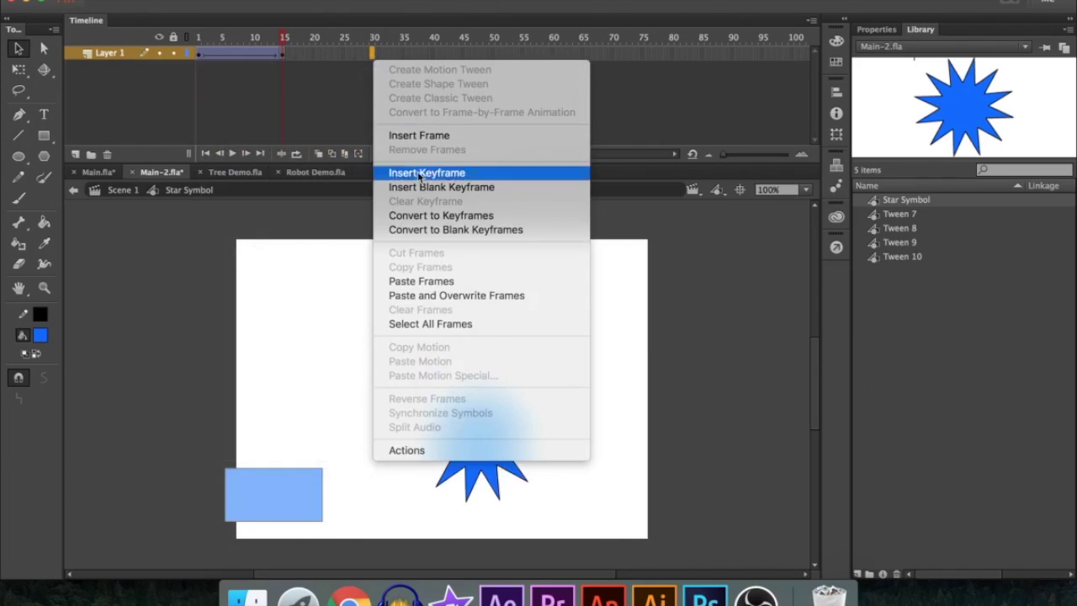
left_click(411, 280)
right_click(320, 55)
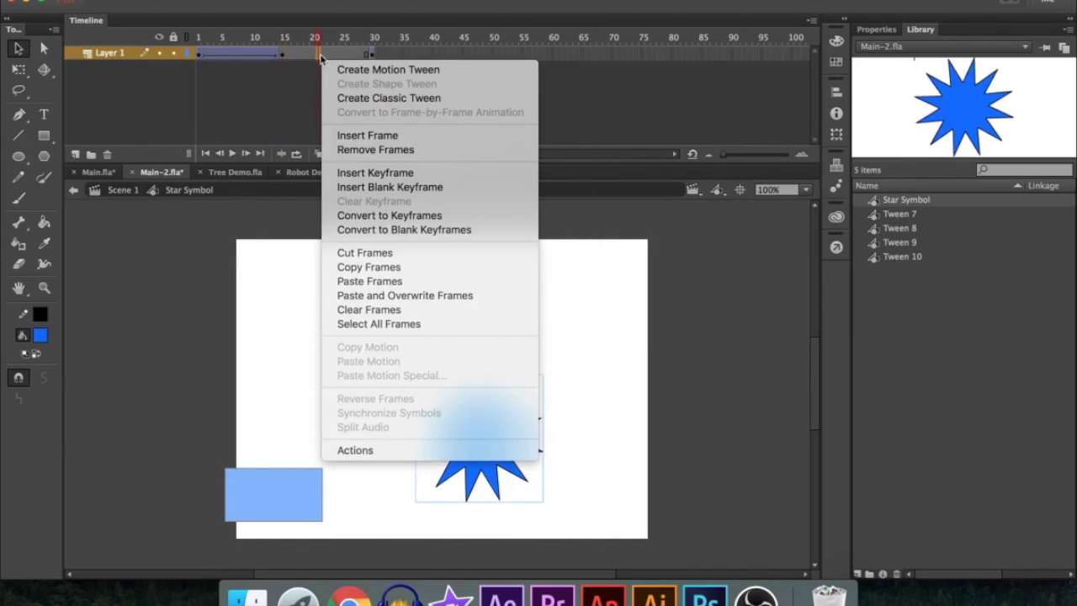
left_click(358, 98)
Play Star Symbol's bounce, return to Scene 1, and play the main animation twice.
key("Return")
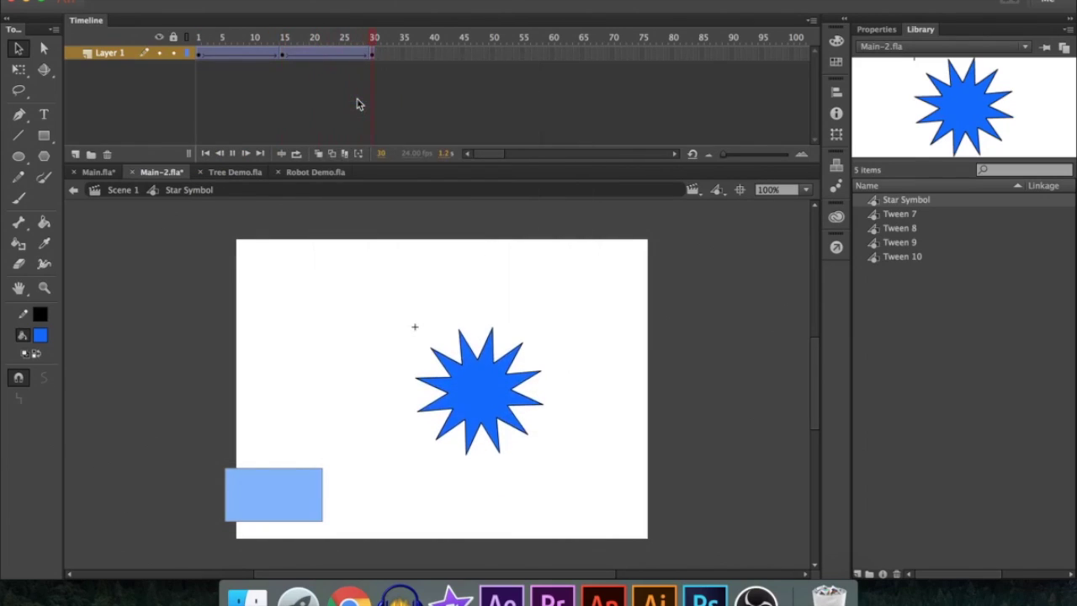
left_click(122, 192)
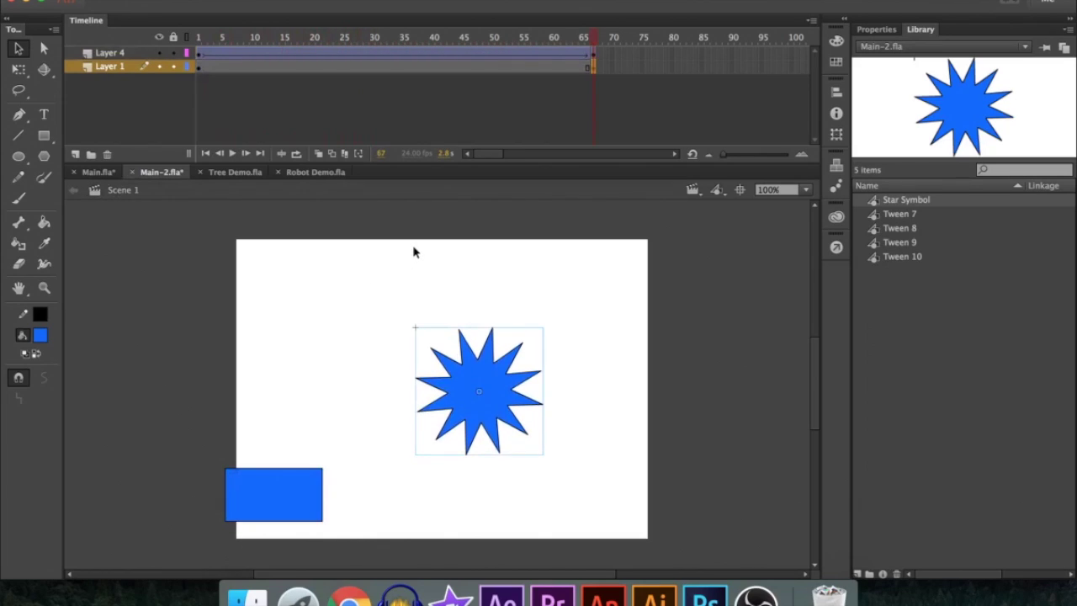
key("Return")
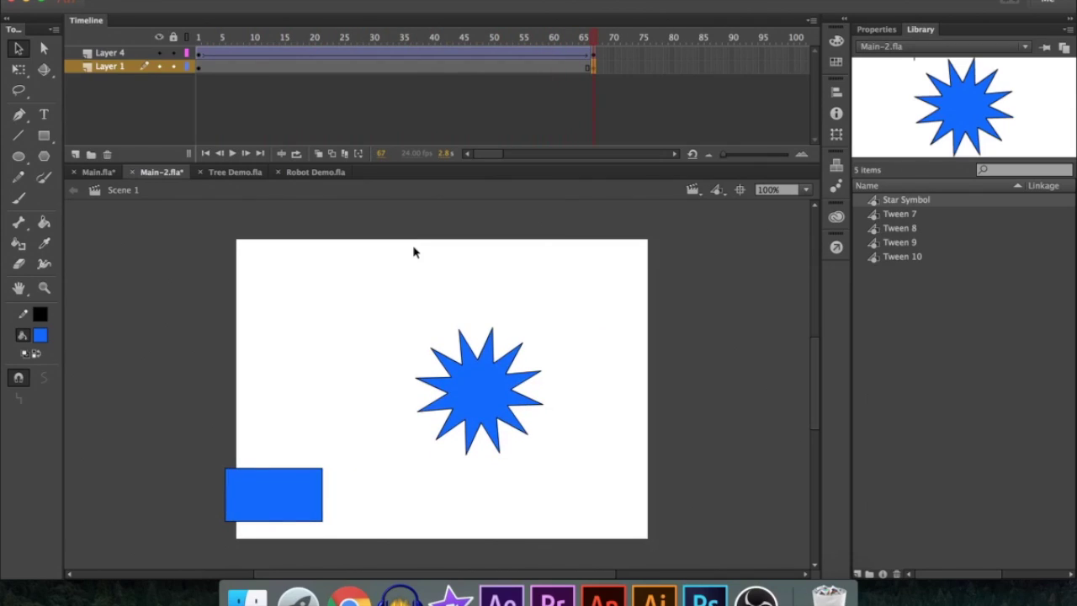
key("Return")
Move the star to the stage's left edge, classic-tween the move, and preview the scene.
left_click(470, 386)
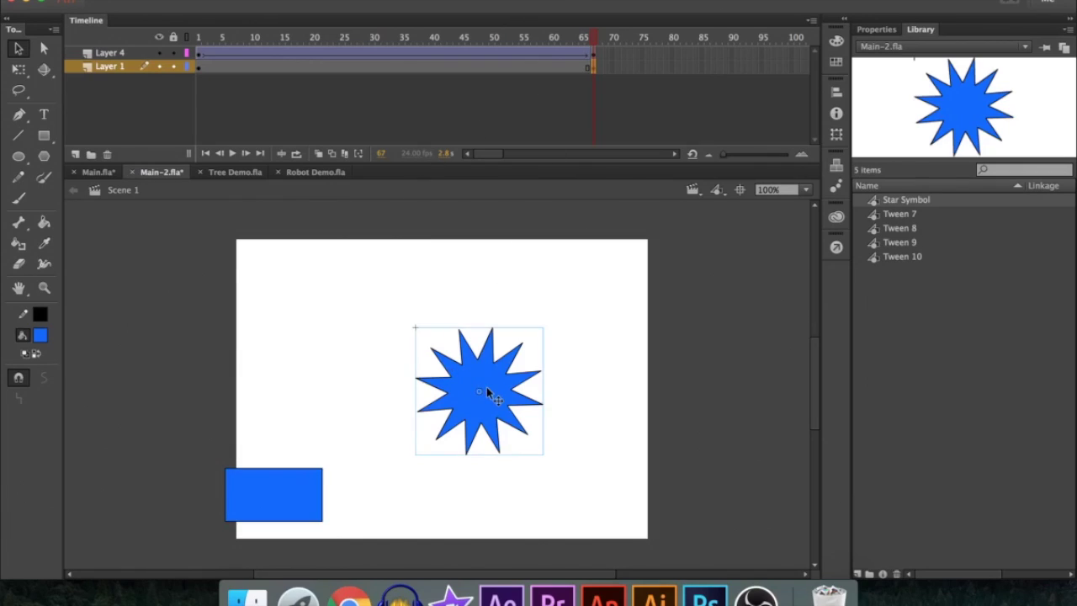
left_click_drag(486, 391, 311, 392)
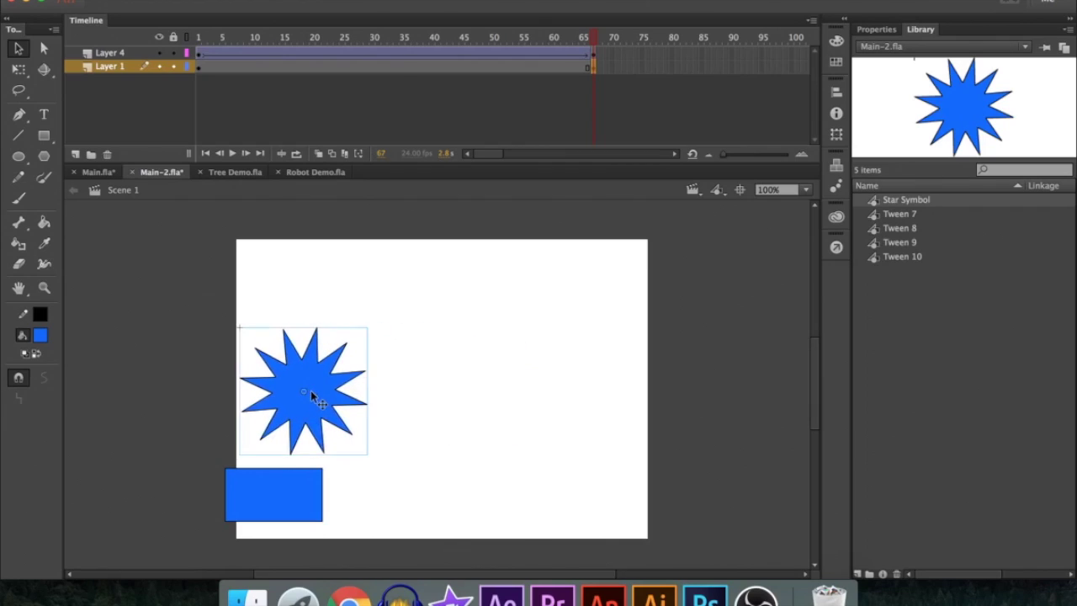
right_click(399, 66)
left_click(428, 102)
key("Return")
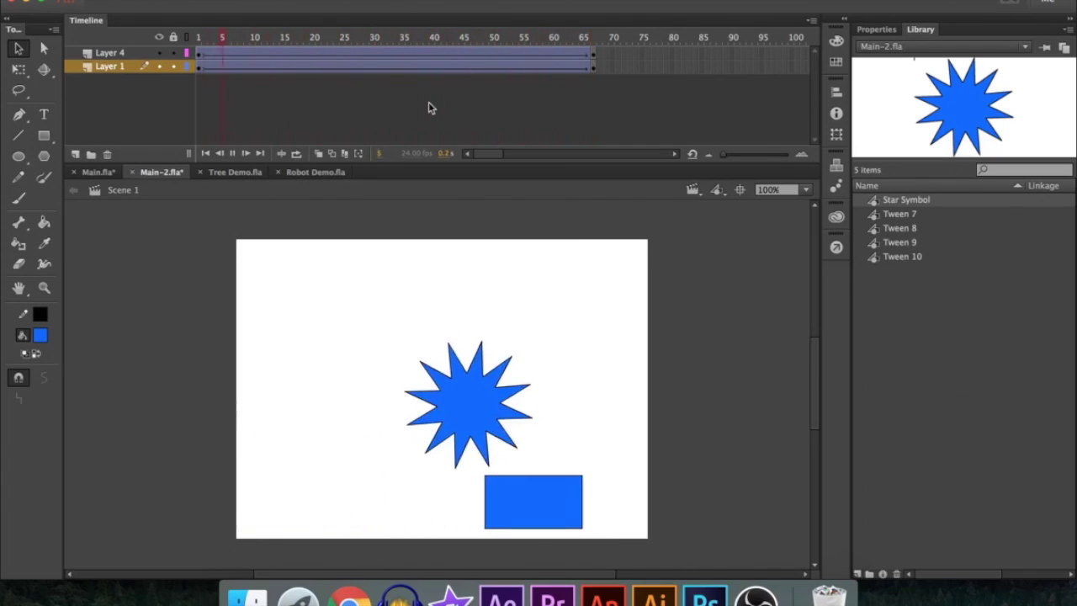
Play the Tree Demo timeline, then play the right-hand tree Symbol 3's own animation.
left_click(236, 172)
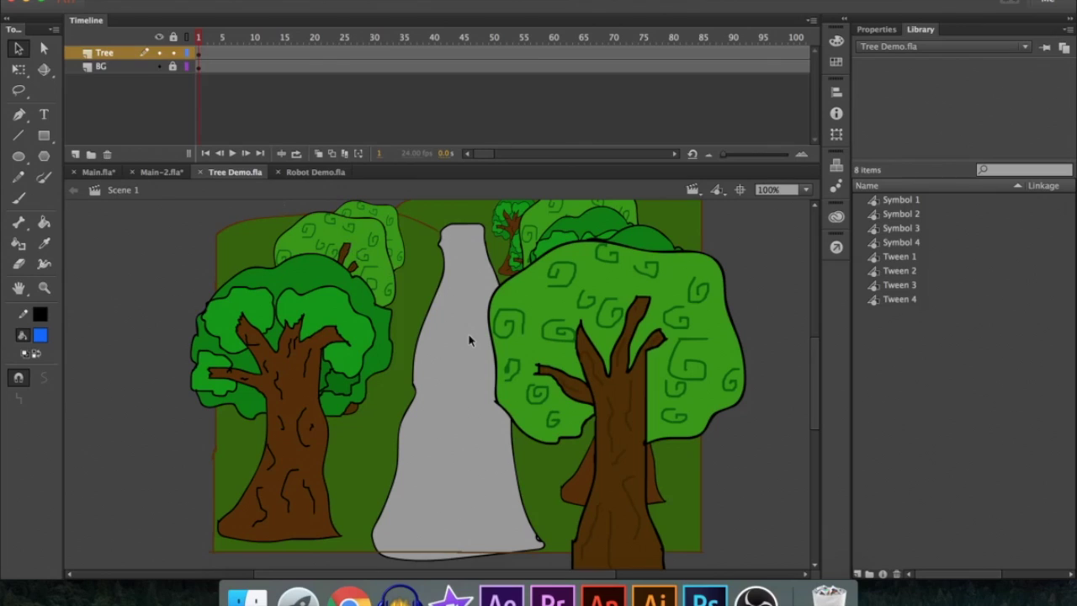
key("Return")
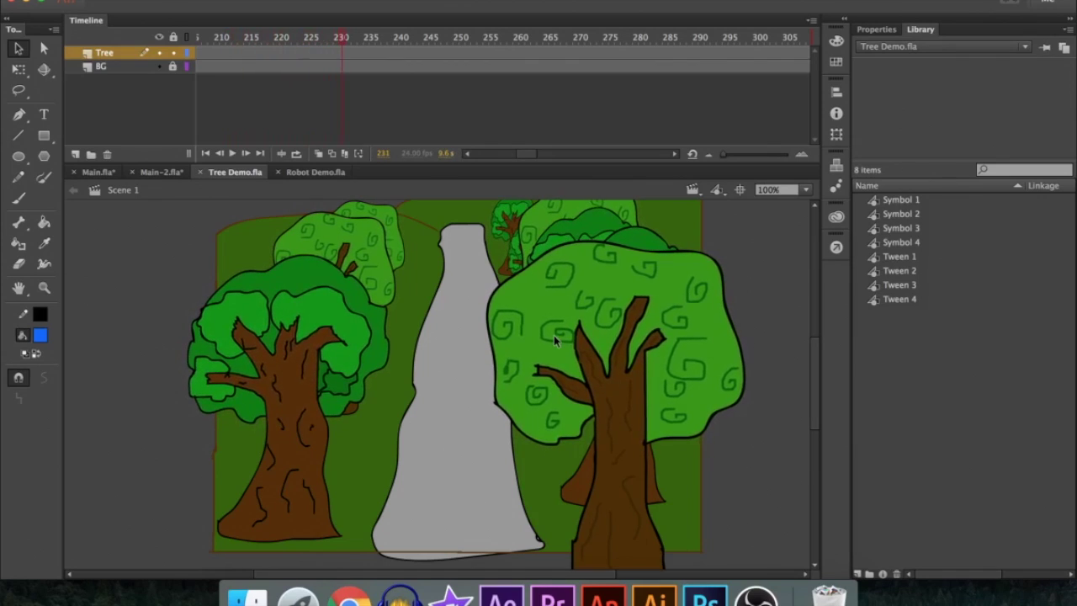
double_click(554, 337)
key("Return")
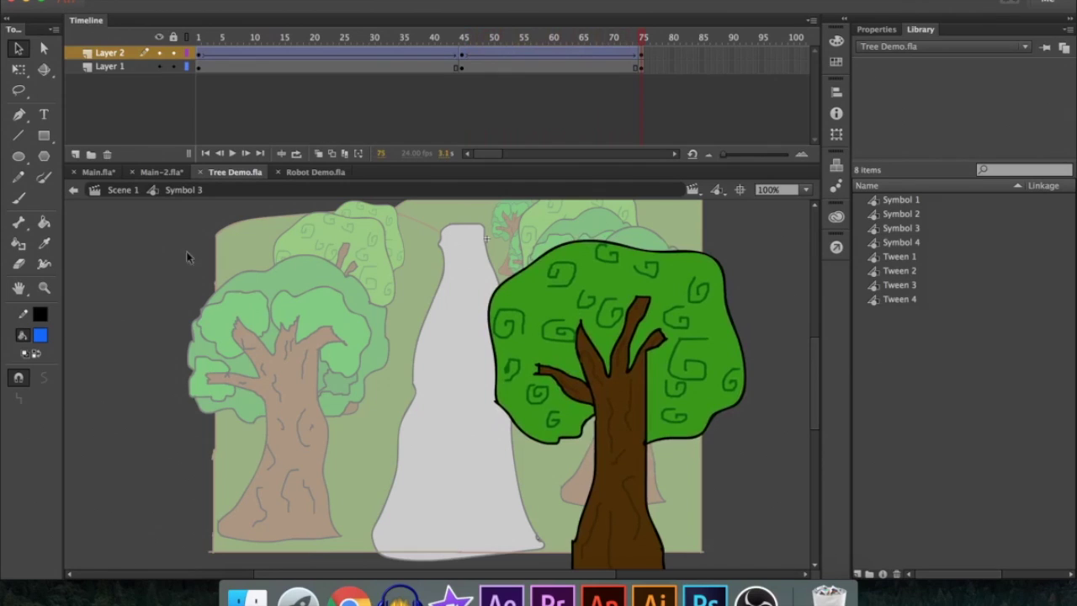
Return to Scene 1 and run a test movie of the swaying trees.
double_click(150, 243)
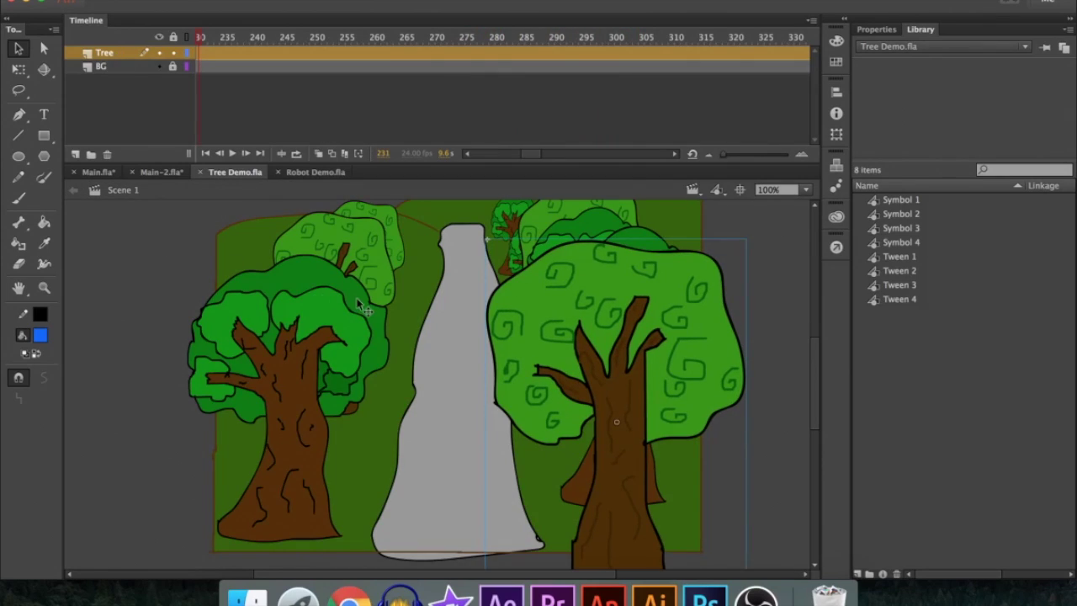
key("super+Return")
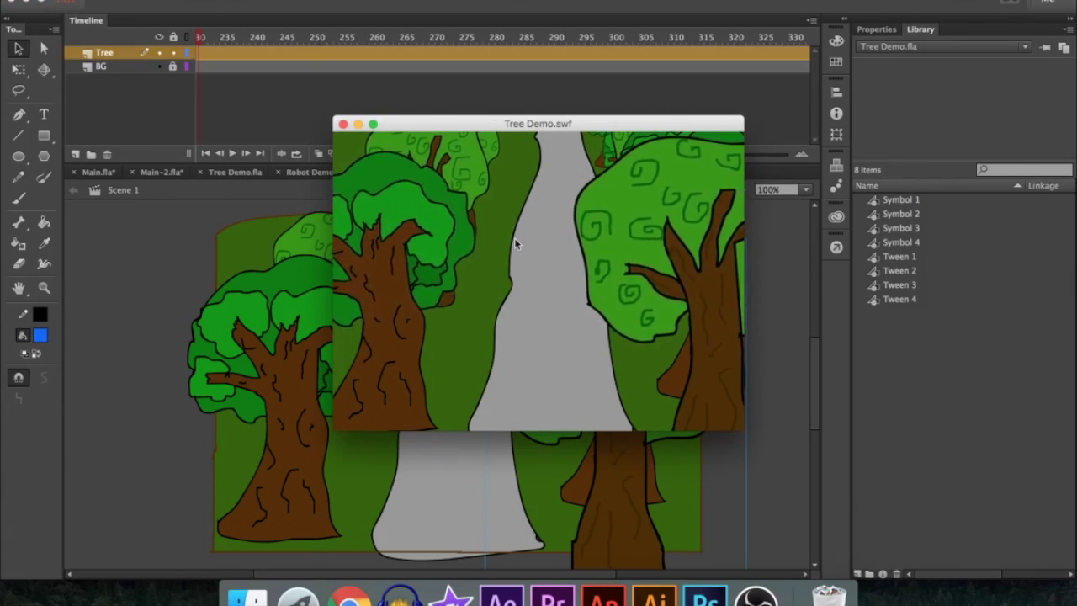
left_click(343, 124)
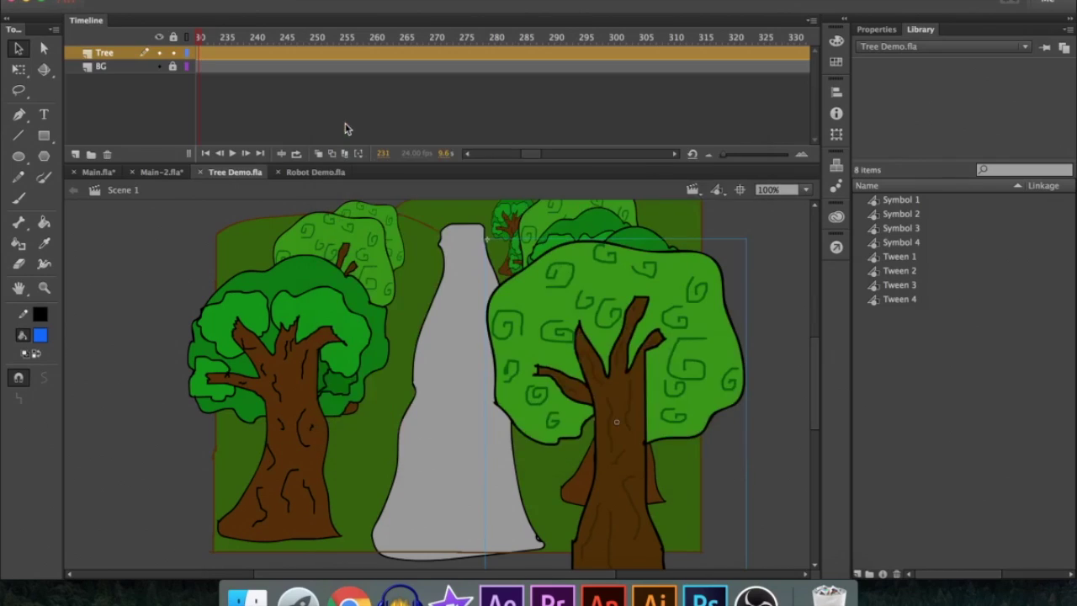
left_click(311, 174)
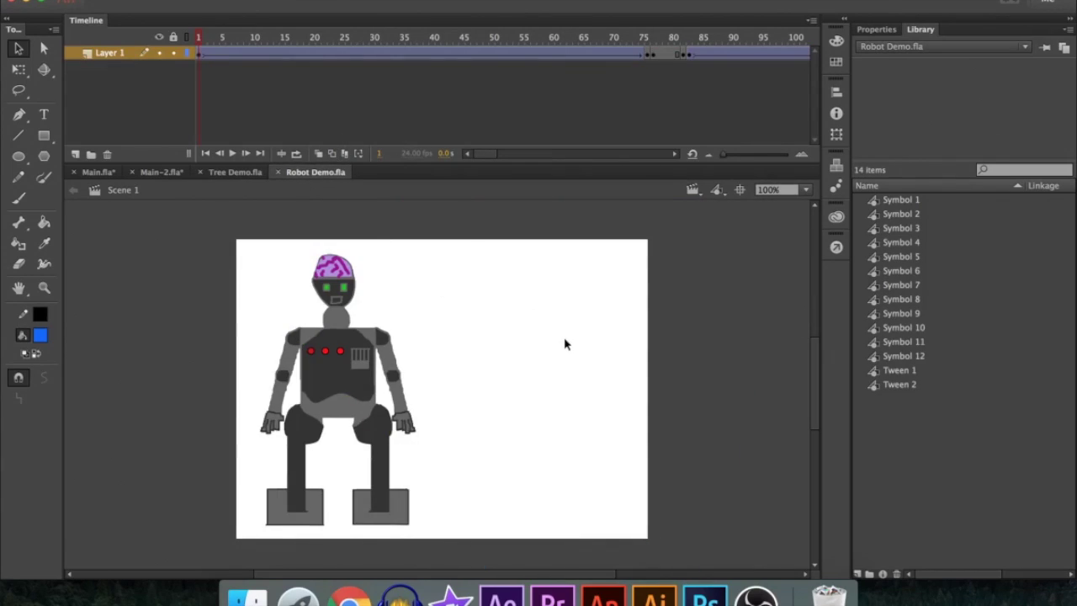
Test the Robot Demo movie and move its test window over the stage.
key("super+Return")
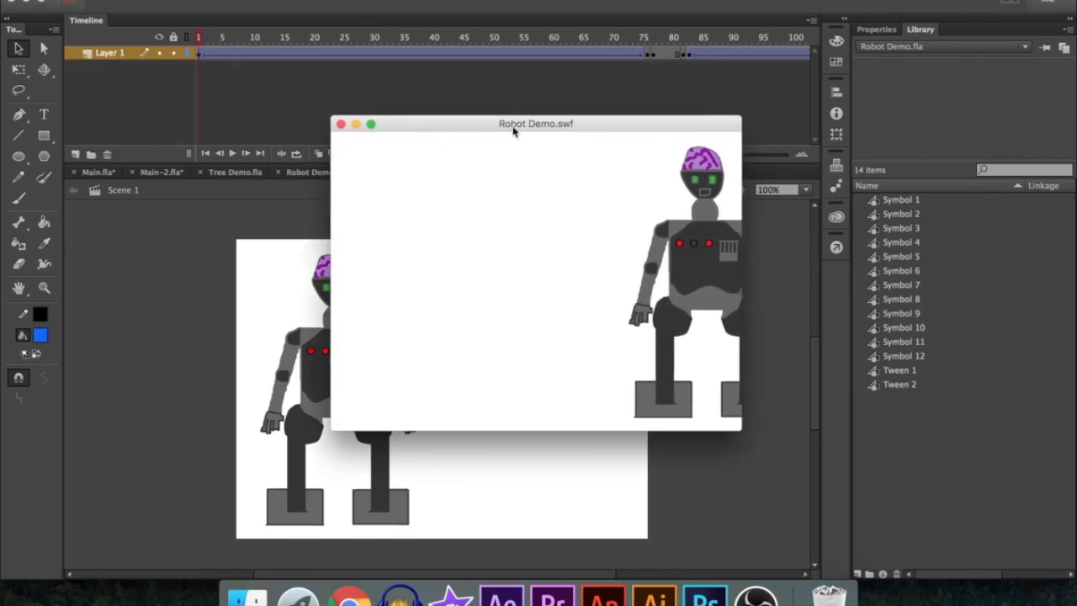
left_click_drag(517, 128, 420, 223)
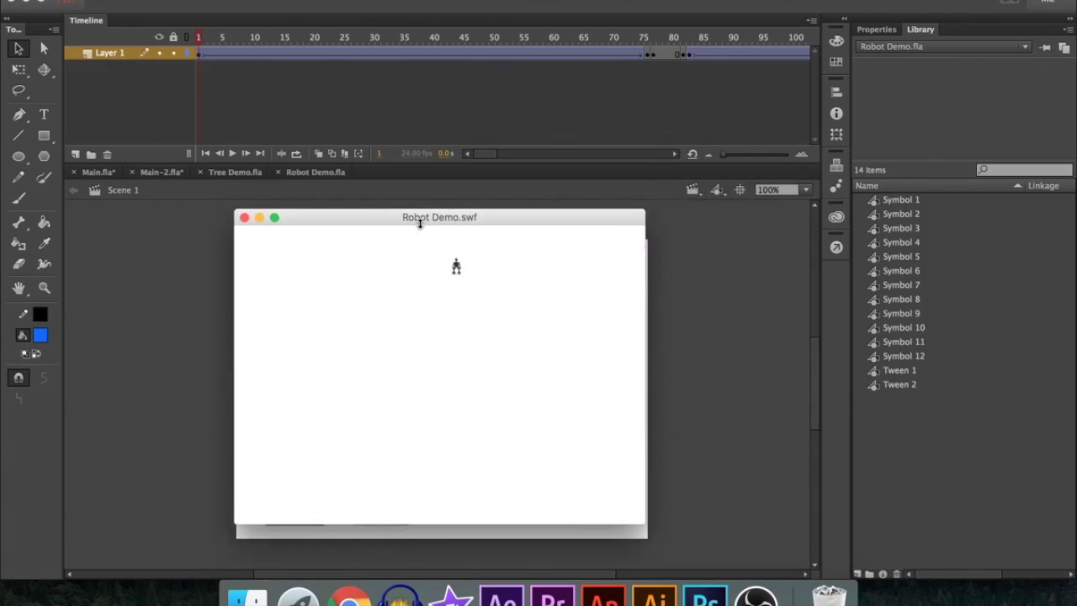